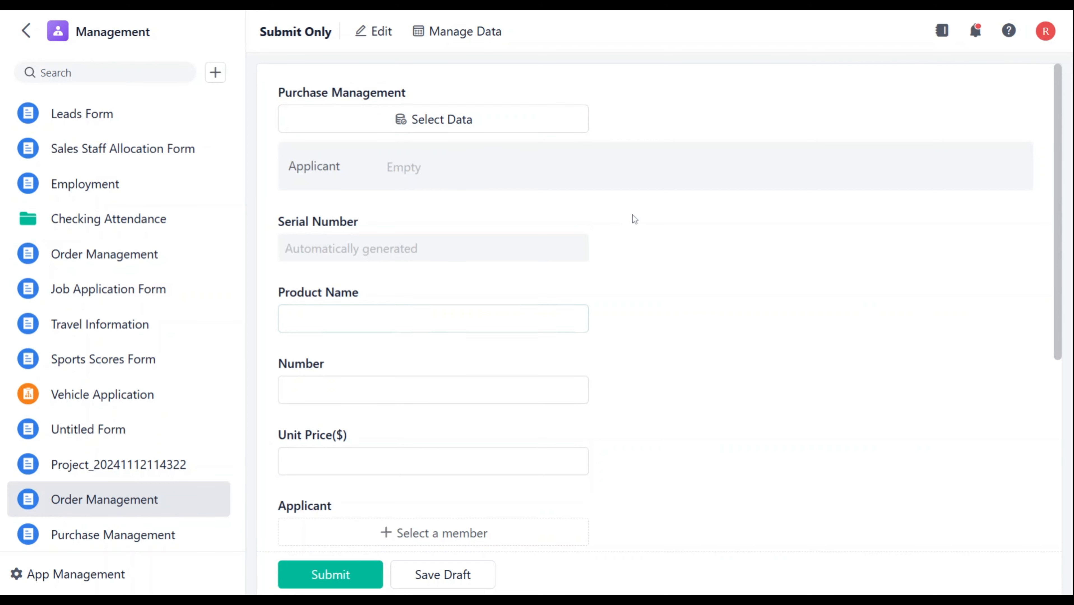
Step: Choose the File Folders record through the Purchase Management data selection in the Order Management form
{"action": "scroll", "coordinate": [654, 282], "scroll_direction": "down", "scroll_amount": 5}
{"action": "scroll", "coordinate": [655, 282], "scroll_direction": "down", "scroll_amount": 2}
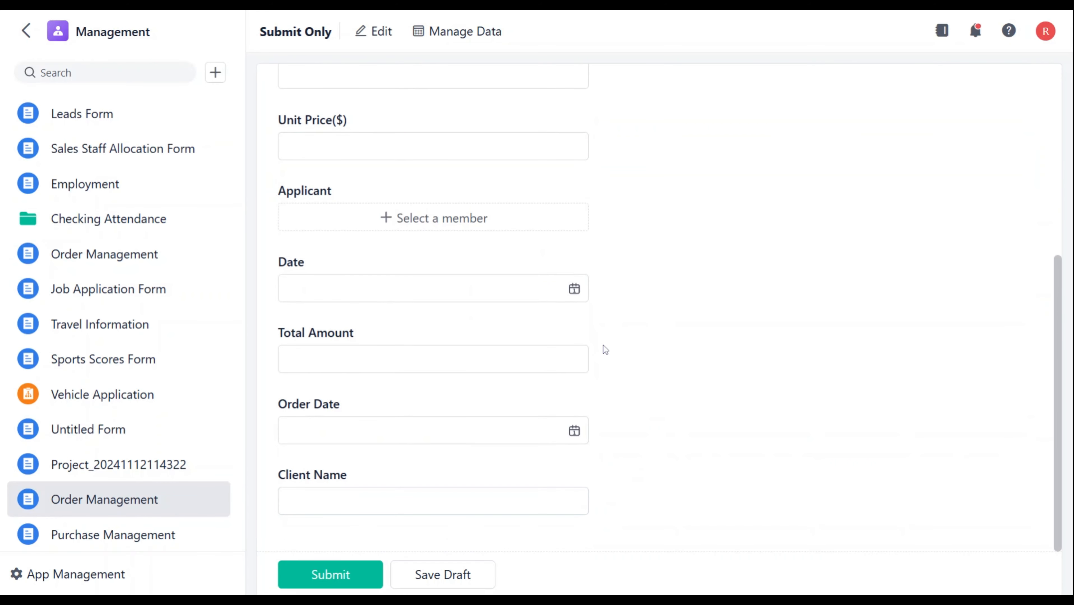
{"action": "scroll", "coordinate": [605, 349], "scroll_direction": "up", "scroll_amount": 8}
{"action": "scroll", "coordinate": [605, 349], "scroll_direction": "up", "scroll_amount": 1}
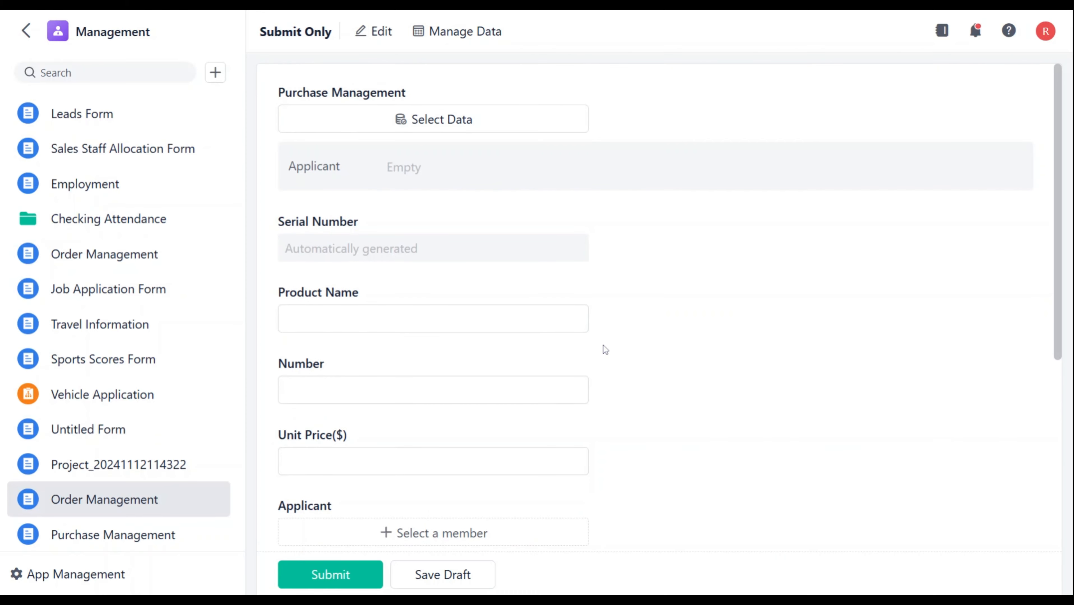
{"action": "left_click", "coordinate": [443, 118]}
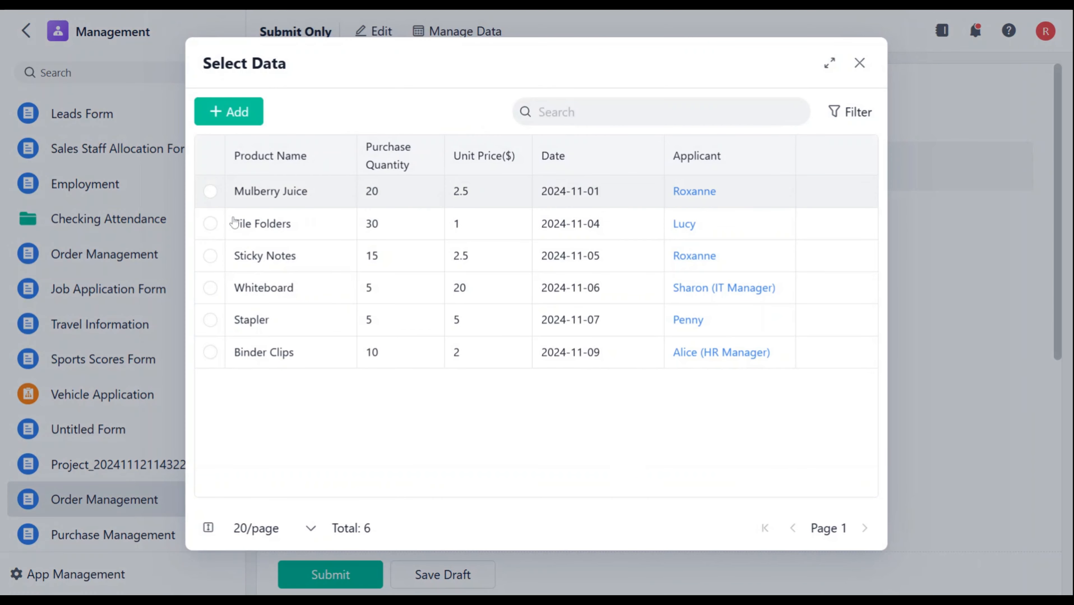
{"action": "left_click", "coordinate": [211, 224]}
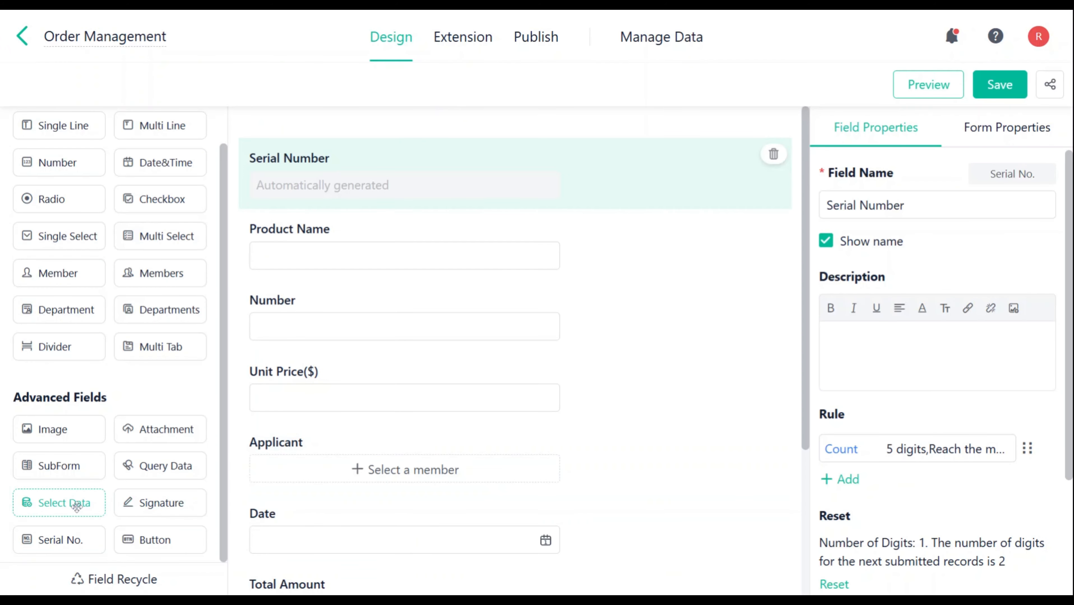
Step: Add a Select Data field above Serial Number in the Order Management form and name it Purchase Management
{"action": "left_click", "coordinate": [76, 506]}
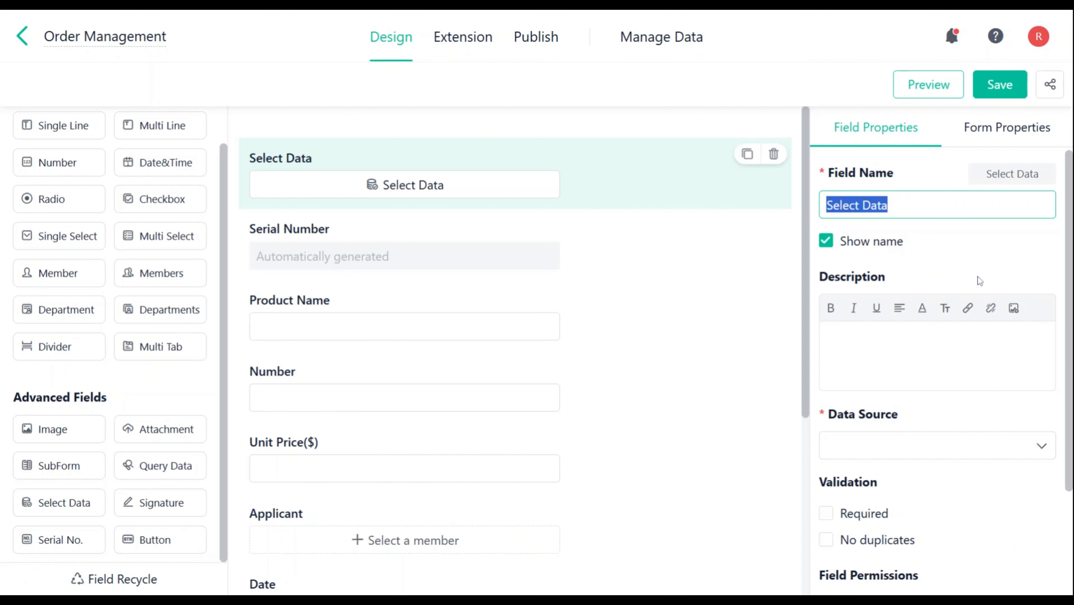
{"action": "key", "text": "BackSpace"}
{"action": "type", "text": "Purchase Management"}
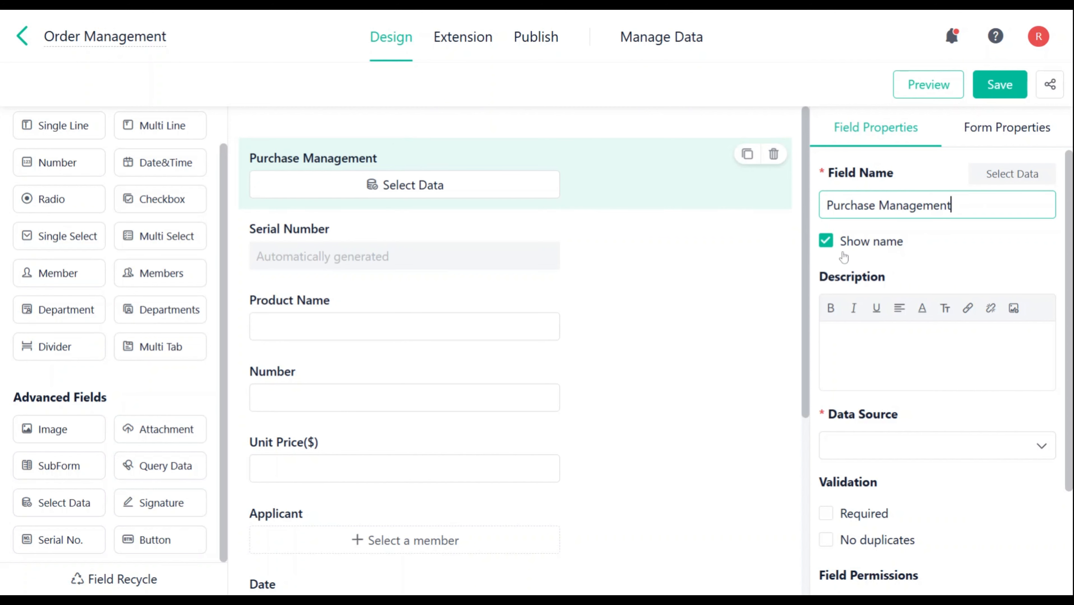
Step: Try hiding and re-showing the Purchase Management field's name, and try the link and image options of its description
{"action": "left_click", "coordinate": [830, 248]}
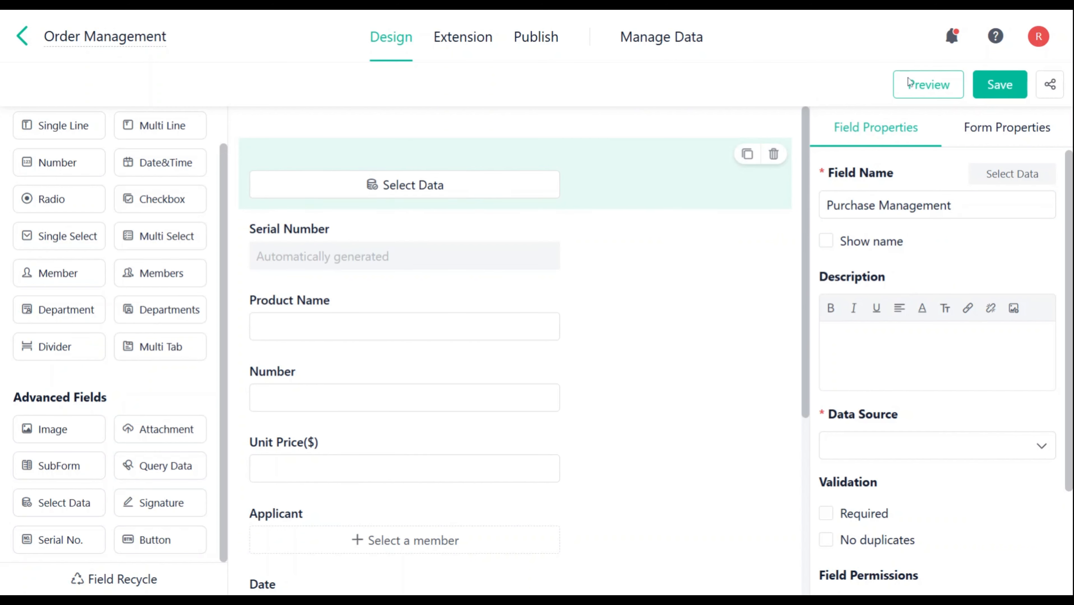
{"action": "left_click", "coordinate": [825, 240]}
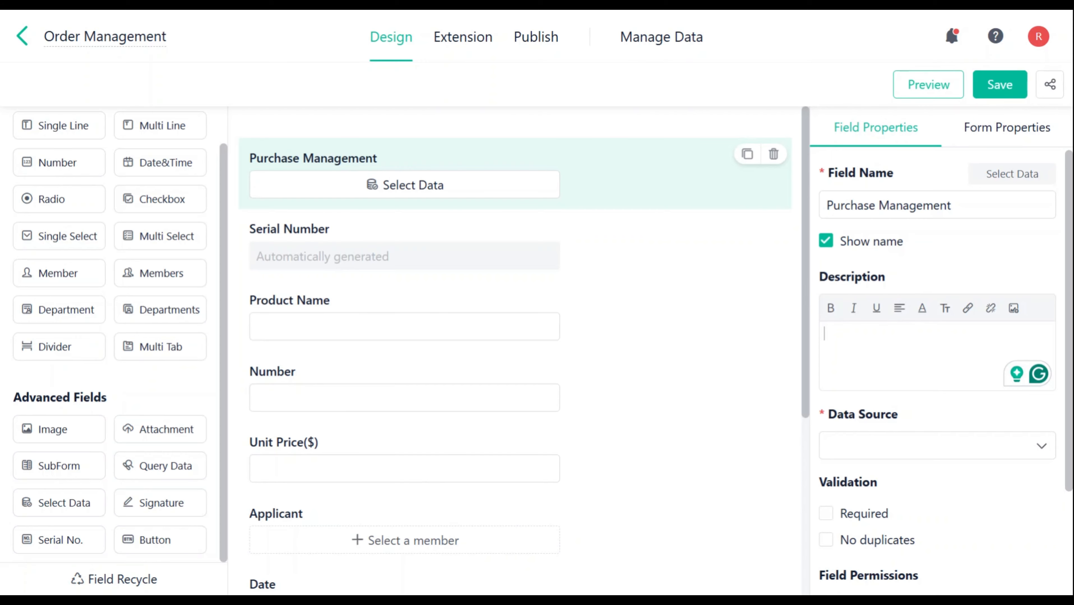
{"action": "left_click", "coordinate": [967, 308]}
{"action": "left_click", "coordinate": [1009, 309]}
{"action": "left_click", "coordinate": [1013, 308]}
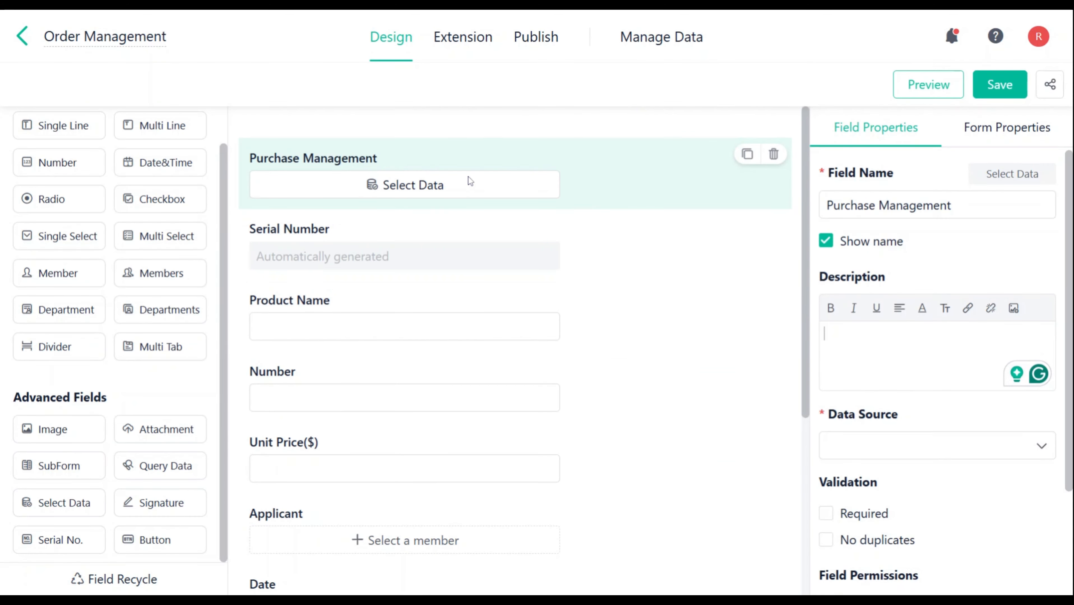
Step: Set the Purchase Management form as the data source of the new Select Data field
{"action": "scroll", "coordinate": [937, 360], "scroll_direction": "down", "scroll_amount": 1}
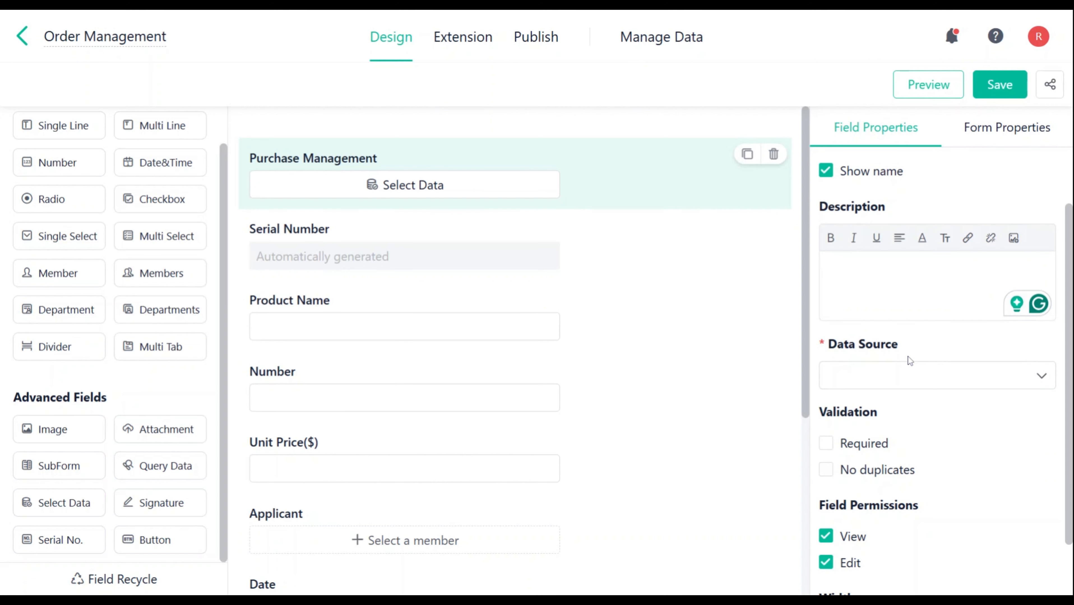
{"action": "left_click", "coordinate": [958, 375]}
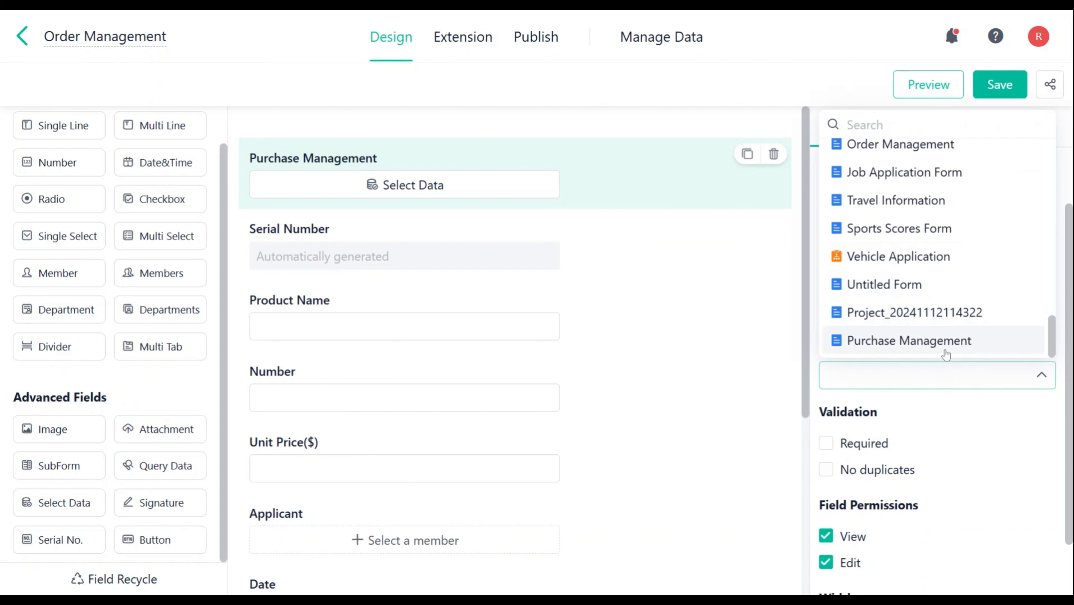
{"action": "left_click", "coordinate": [903, 342]}
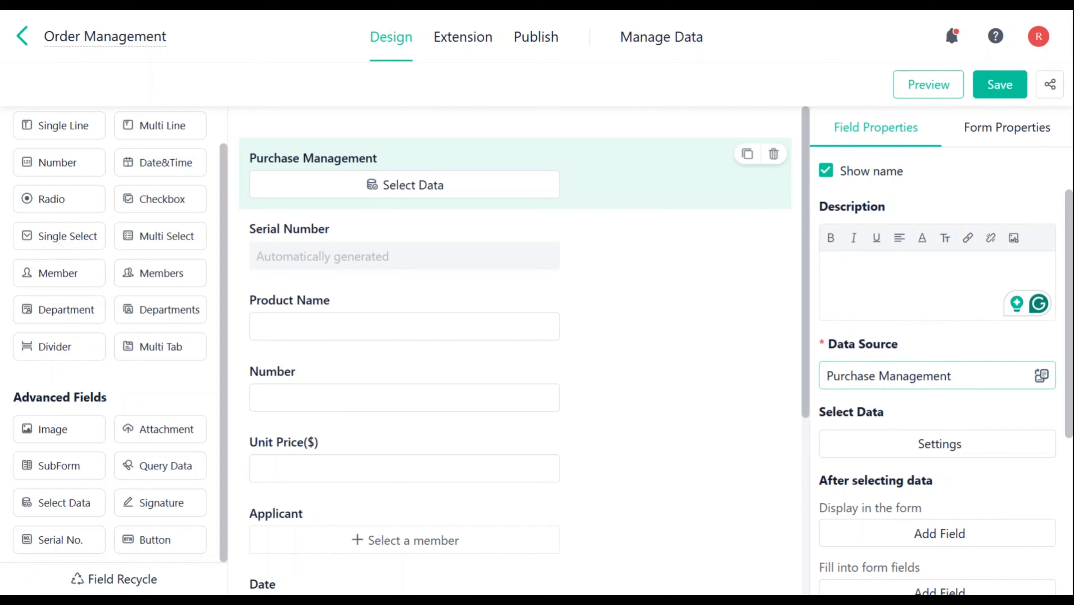
Step: Change the button label in the Select Data settings to "Purchase Requirement Details"
{"action": "scroll", "coordinate": [941, 241], "scroll_direction": "down", "scroll_amount": 5}
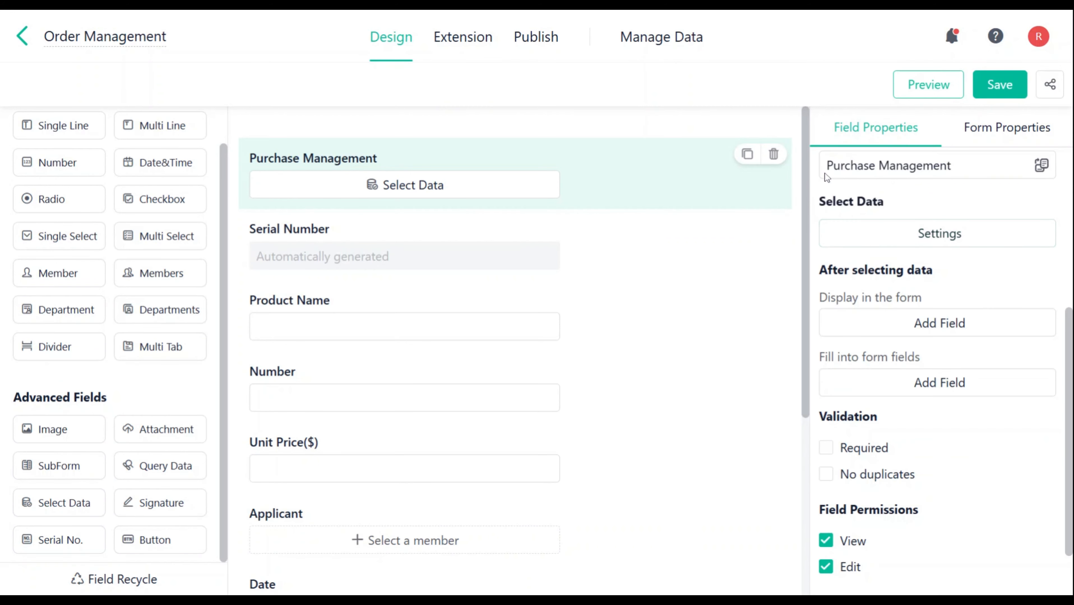
{"action": "left_click", "coordinate": [941, 237]}
{"action": "left_click", "coordinate": [942, 152]}
{"action": "key", "text": "BackSpace"}
{"action": "key", "text": "BackSpace"}
{"action": "key", "text": "BackSpace"}
{"action": "key", "text": "BackSpace"}
{"action": "key", "text": "BackSpace"}
{"action": "key", "text": "BackSpace"}
{"action": "key", "text": "BackSpace"}
{"action": "key", "text": "BackSpace"}
{"action": "key", "text": "BackSpace"}
{"action": "key", "text": "BackSpace"}
{"action": "key", "text": "BackSpace"}
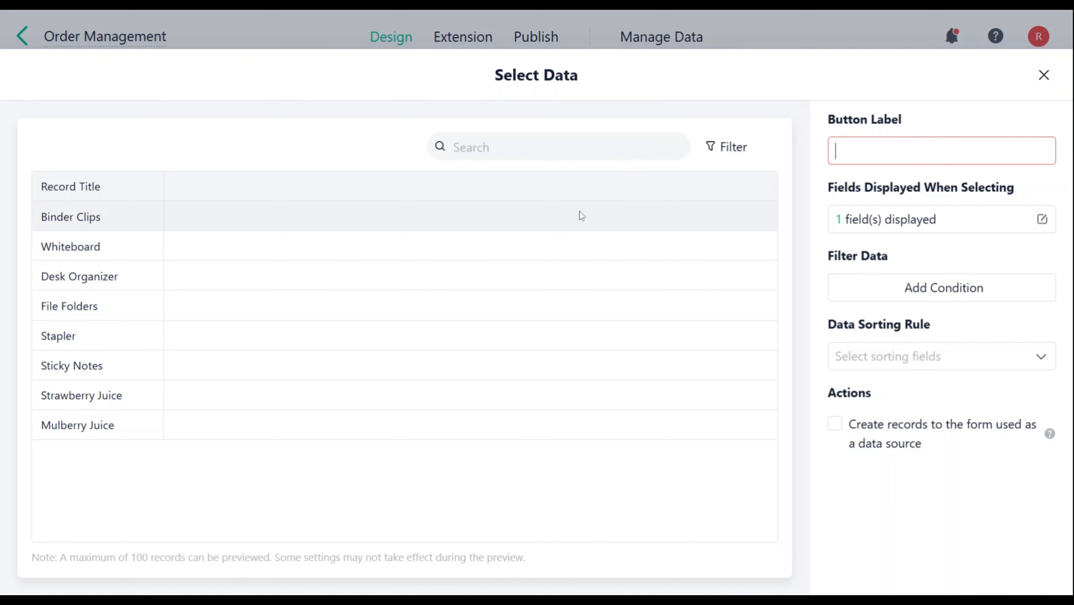
{"action": "type", "text": "Purchase Requirement Details"}
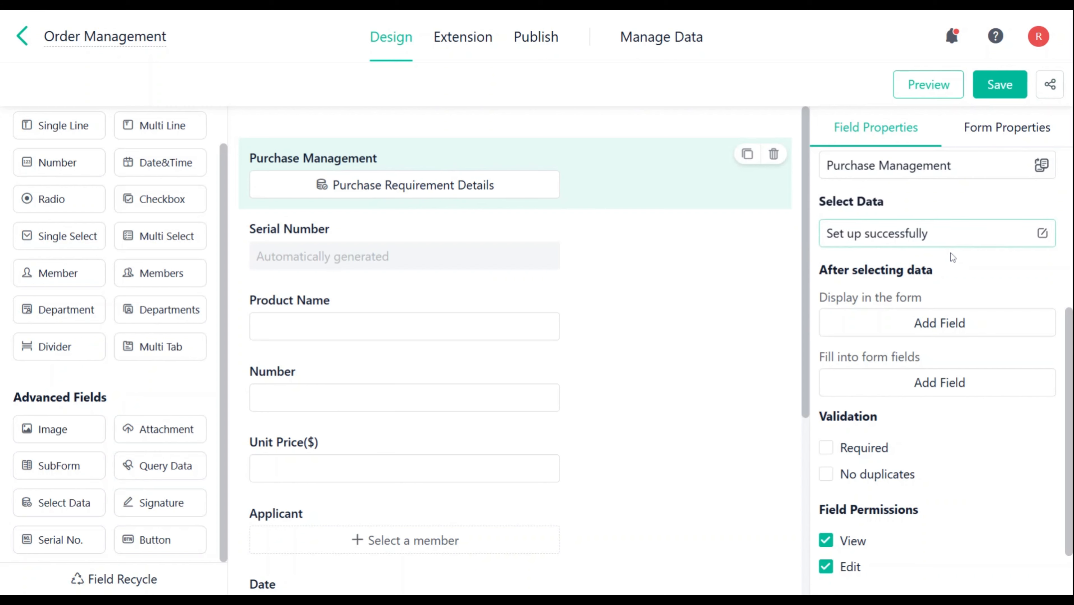
Step: Add Product Name, Applicant, Purchase Quantity, Date and Unit Price($) to the fields displayed when selecting data
{"action": "left_click", "coordinate": [960, 240]}
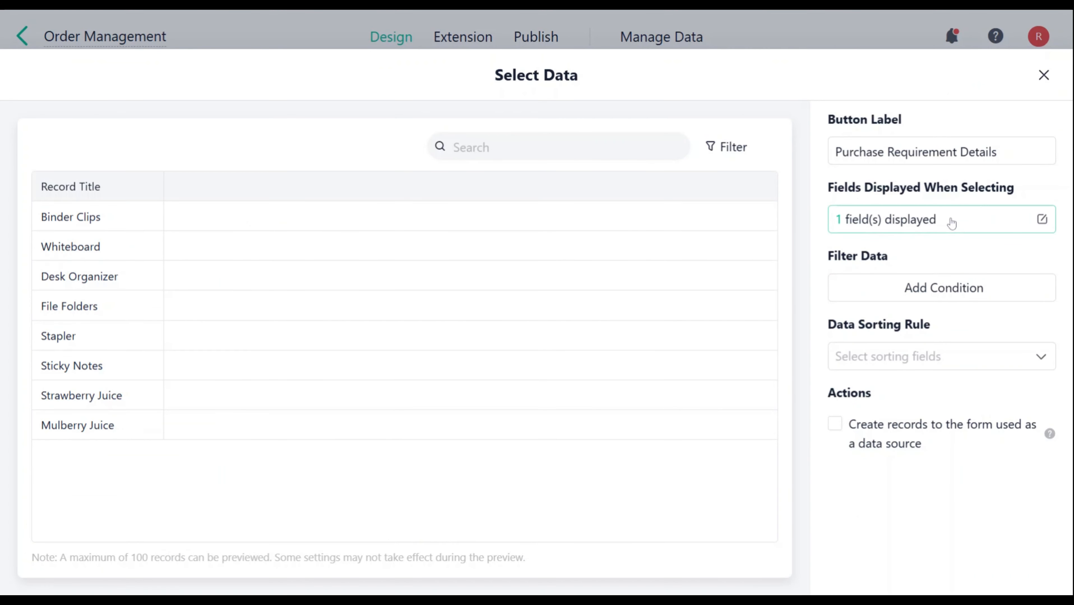
{"action": "left_click", "coordinate": [951, 224]}
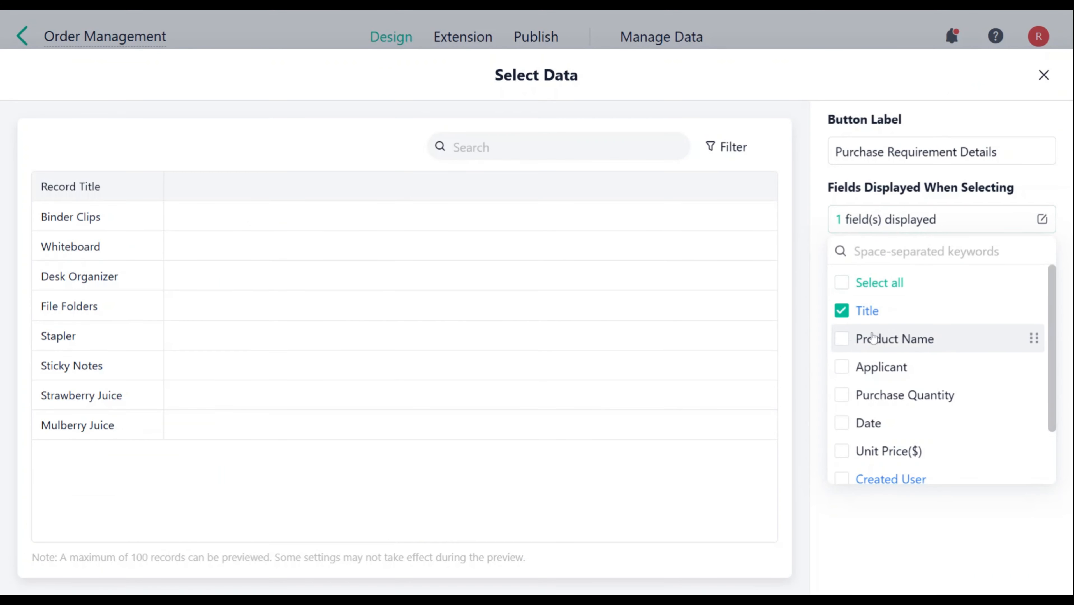
{"action": "left_click", "coordinate": [842, 339]}
{"action": "left_click", "coordinate": [842, 367]}
{"action": "left_click", "coordinate": [843, 394]}
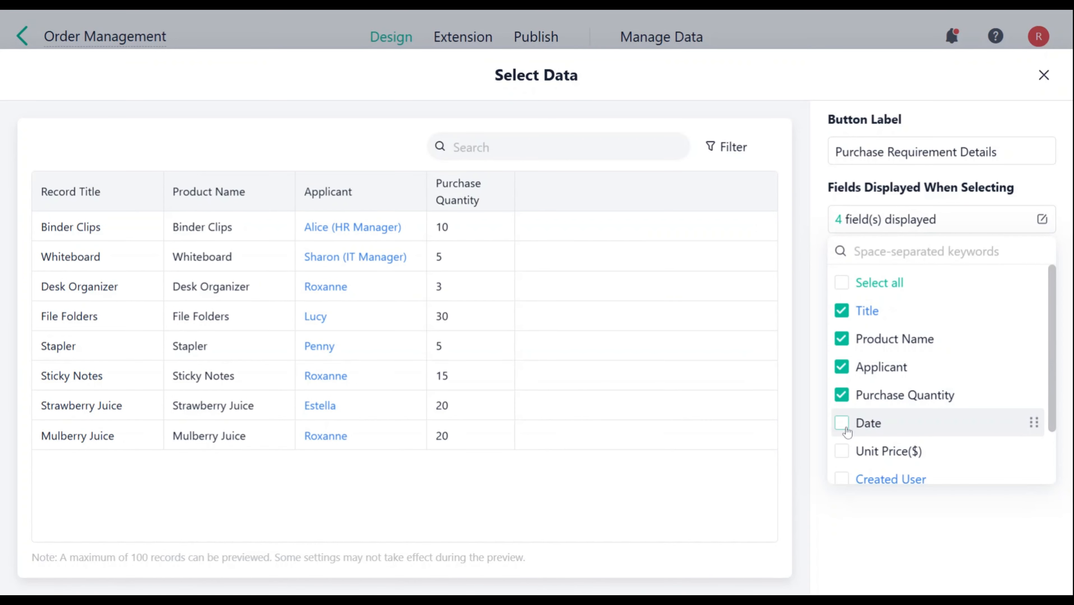
{"action": "left_click", "coordinate": [845, 429]}
{"action": "left_click", "coordinate": [850, 452]}
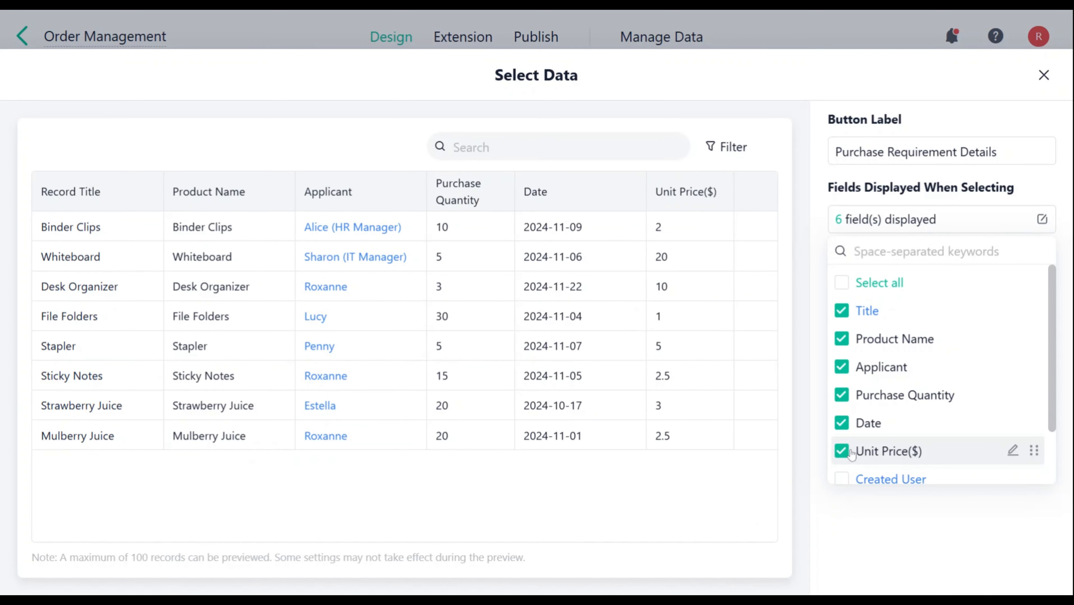
{"action": "left_click", "coordinate": [889, 241]}
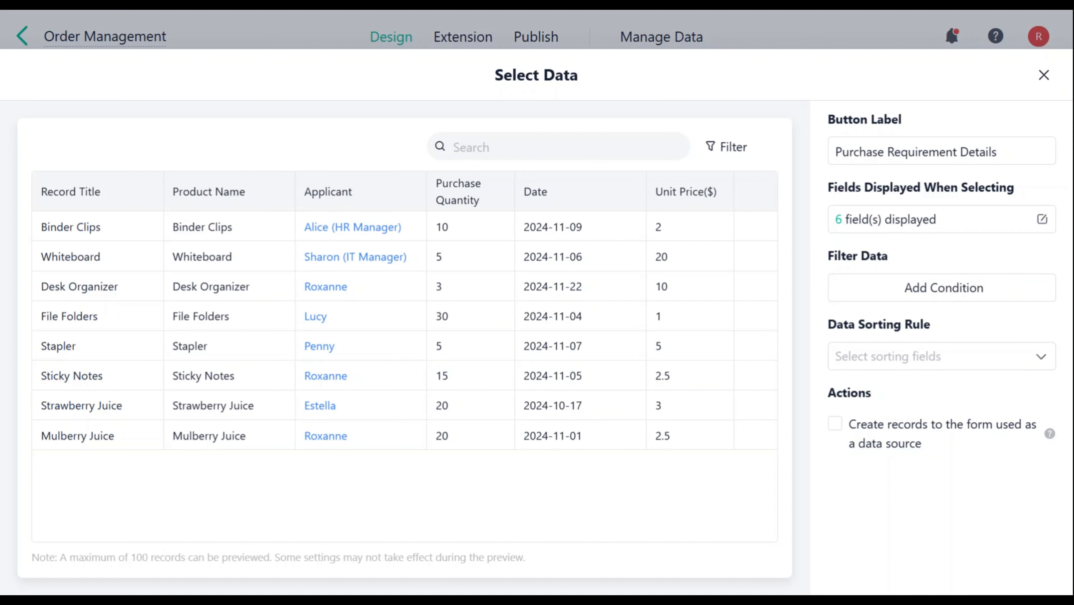
Step: Add a filter condition limiting selectable data to records whose Date is between 2024-11-01 and 2024-11-13
{"action": "left_click", "coordinate": [944, 287]}
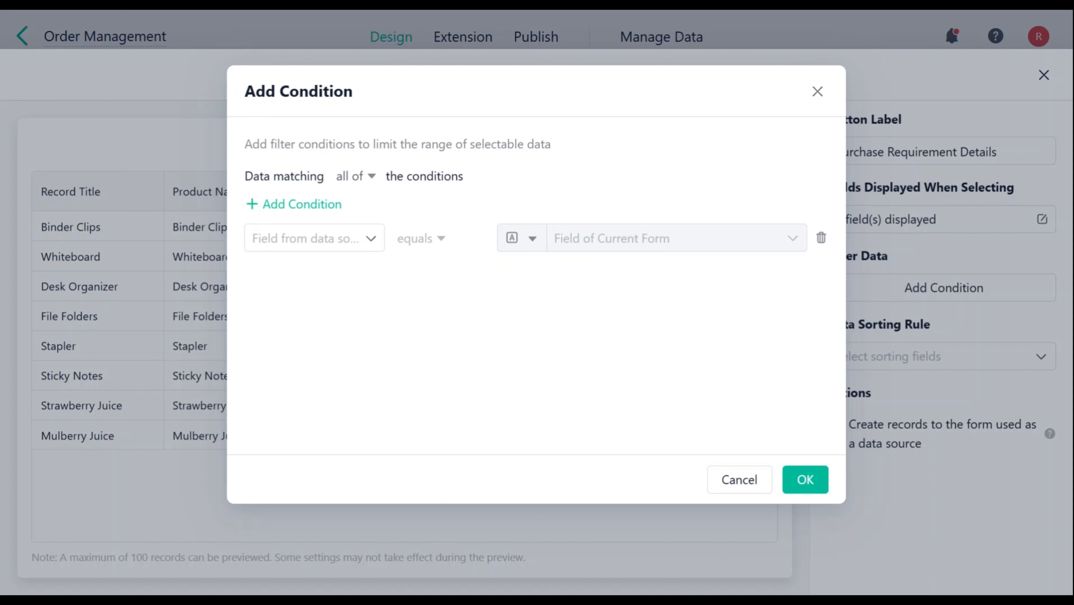
{"action": "left_click", "coordinate": [314, 238]}
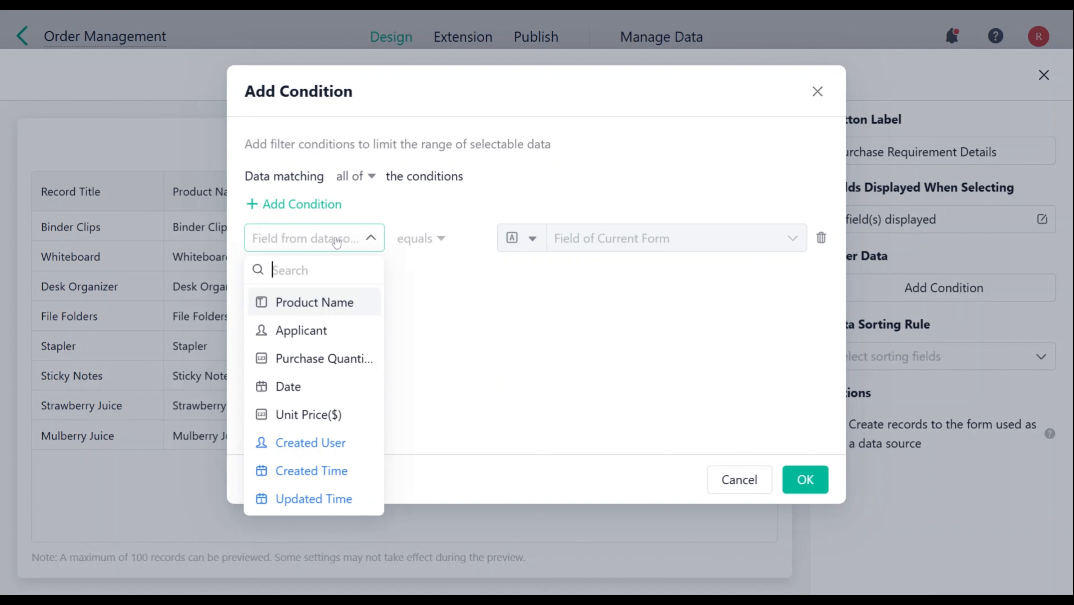
{"action": "left_click", "coordinate": [312, 385]}
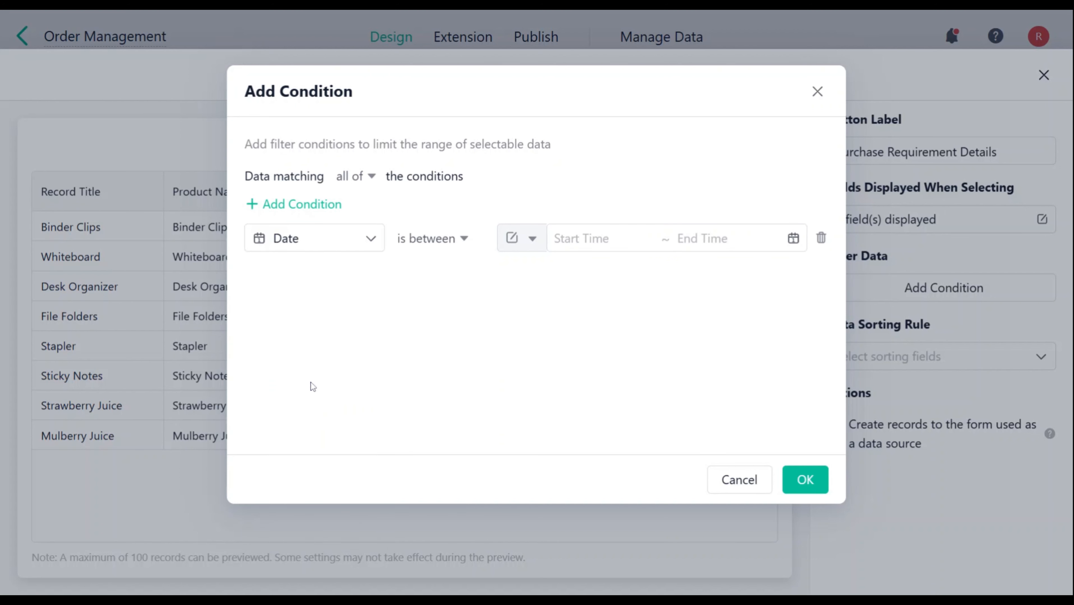
{"action": "left_click", "coordinate": [563, 242]}
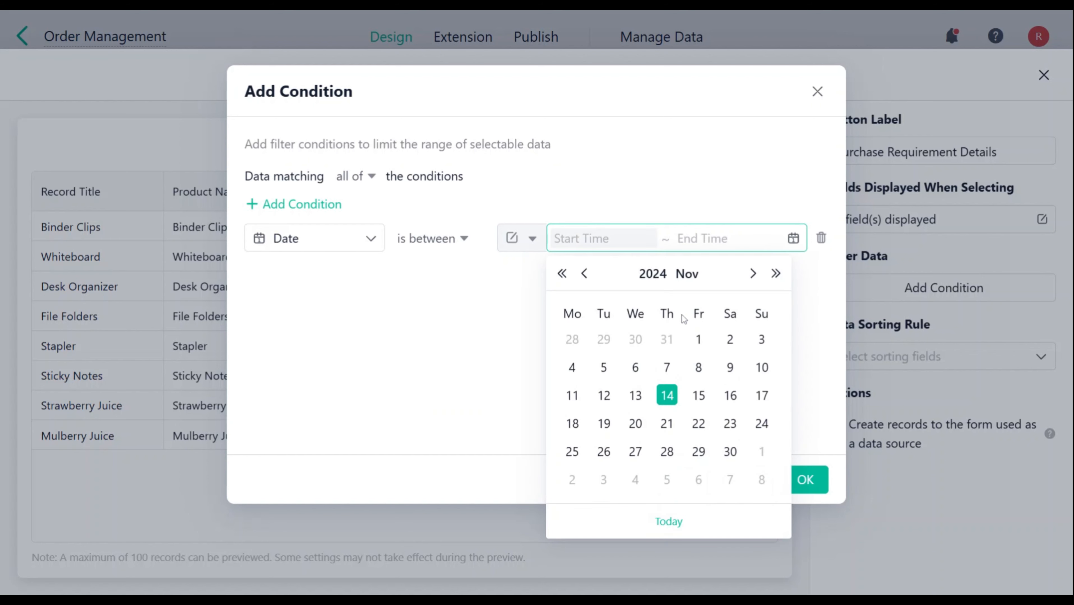
{"action": "left_click", "coordinate": [698, 339]}
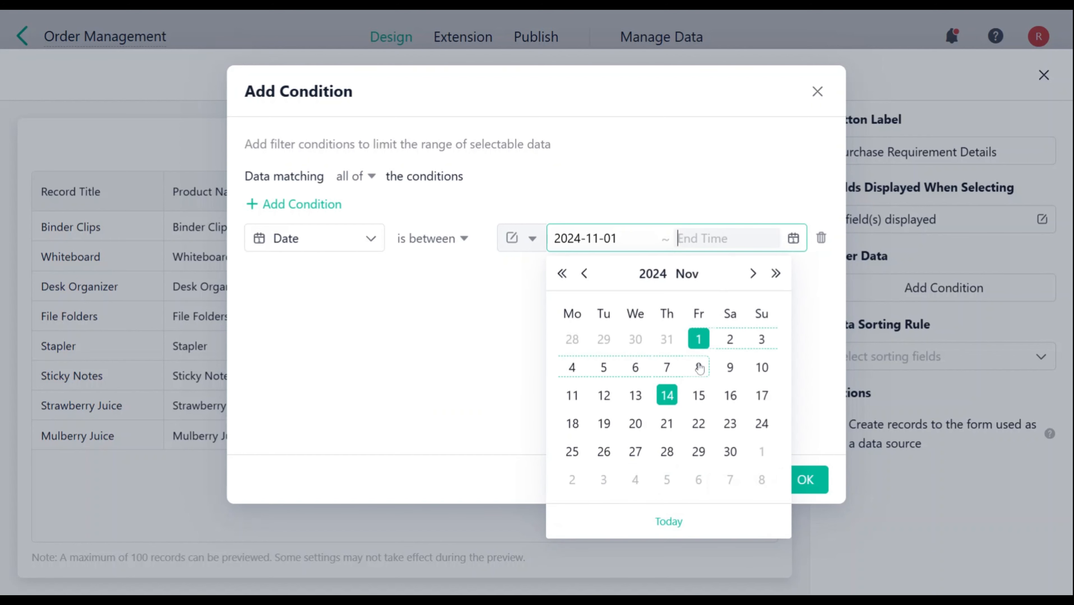
{"action": "left_click", "coordinate": [635, 395]}
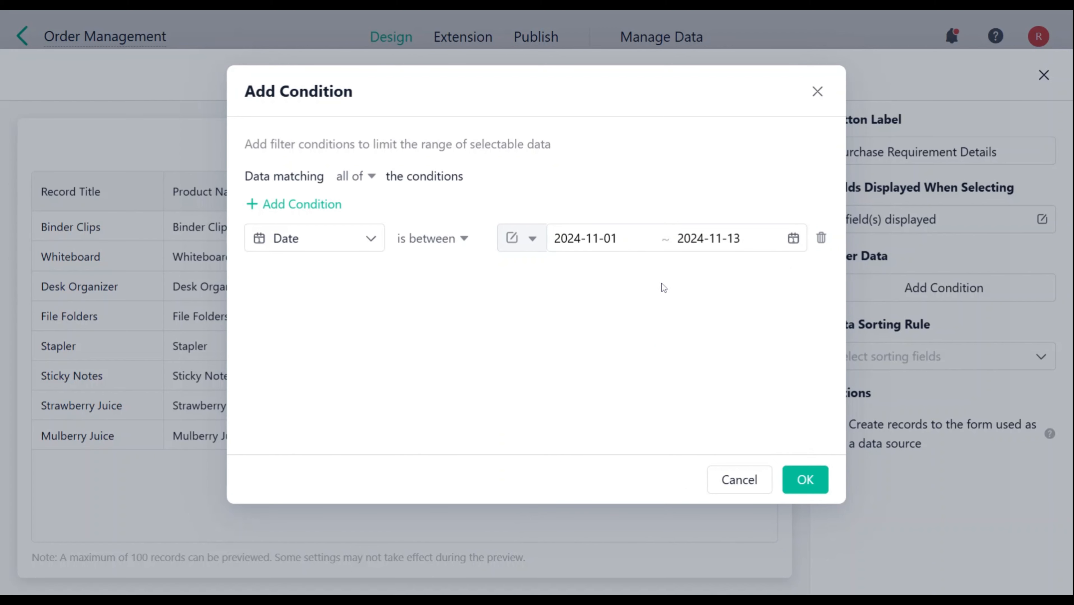
{"action": "left_click", "coordinate": [805, 480]}
Step: Sort the selectable data by Date in ascending order and allow creating records in the data source form
{"action": "left_click", "coordinate": [933, 364]}
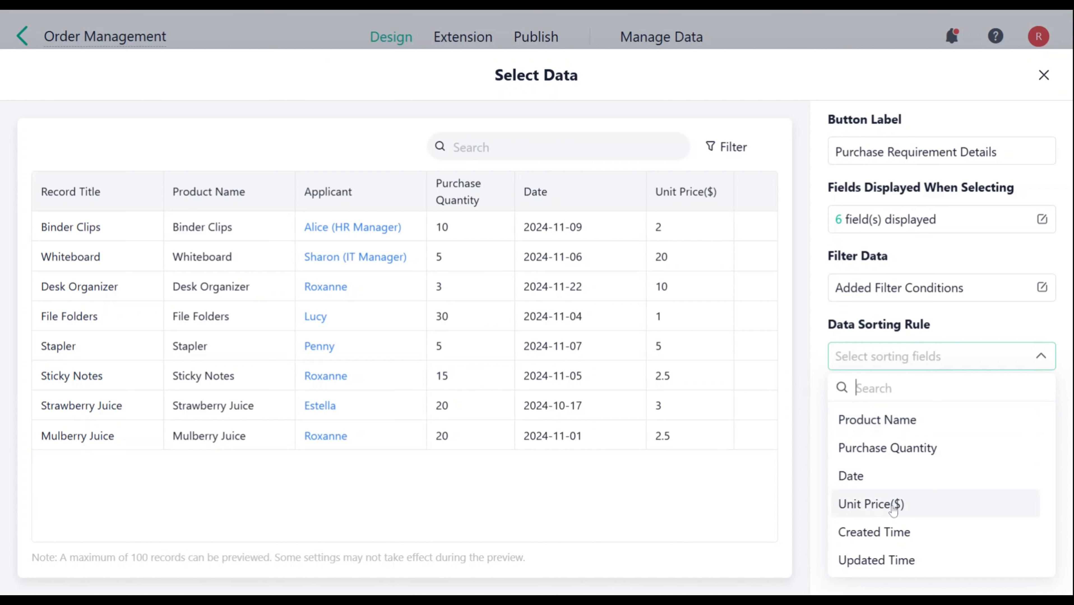
{"action": "left_click", "coordinate": [890, 476]}
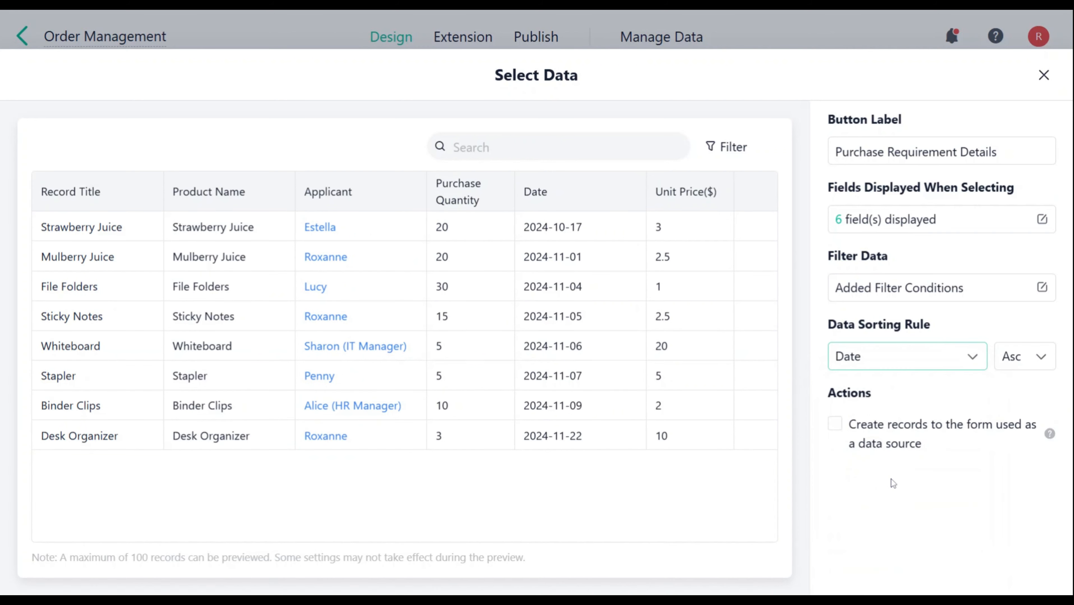
{"action": "left_click", "coordinate": [1019, 356]}
{"action": "left_click", "coordinate": [935, 395]}
{"action": "left_click", "coordinate": [835, 424]}
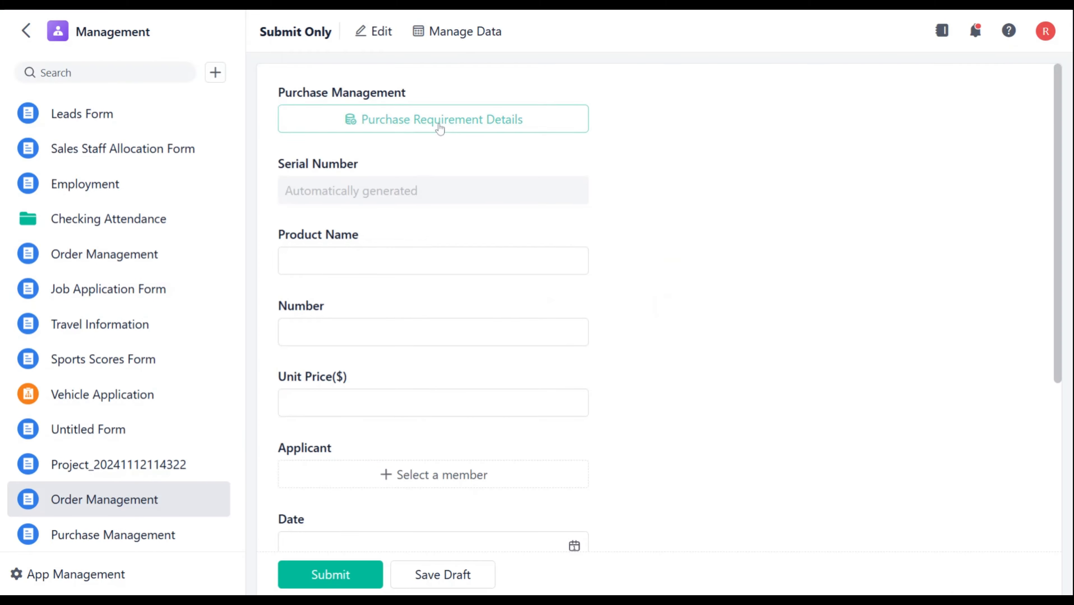
Step: Submit a new Pen record with purchase quantity 5, date 2024-11-08 and unit price 4 from the data selection, and open the Purchase Management data
{"action": "left_click", "coordinate": [439, 124]}
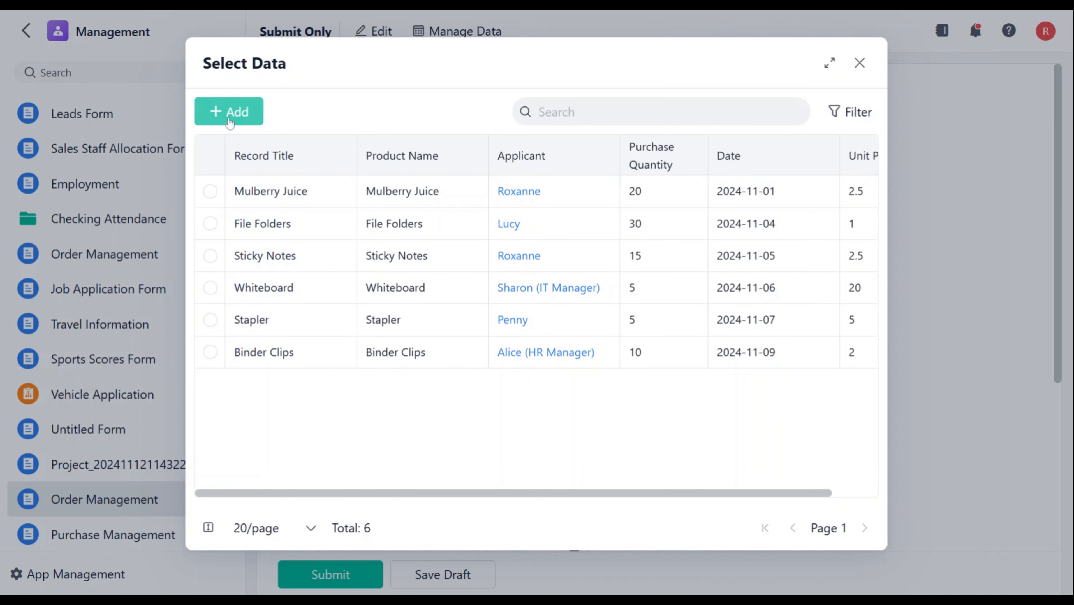
{"action": "left_click", "coordinate": [254, 112]}
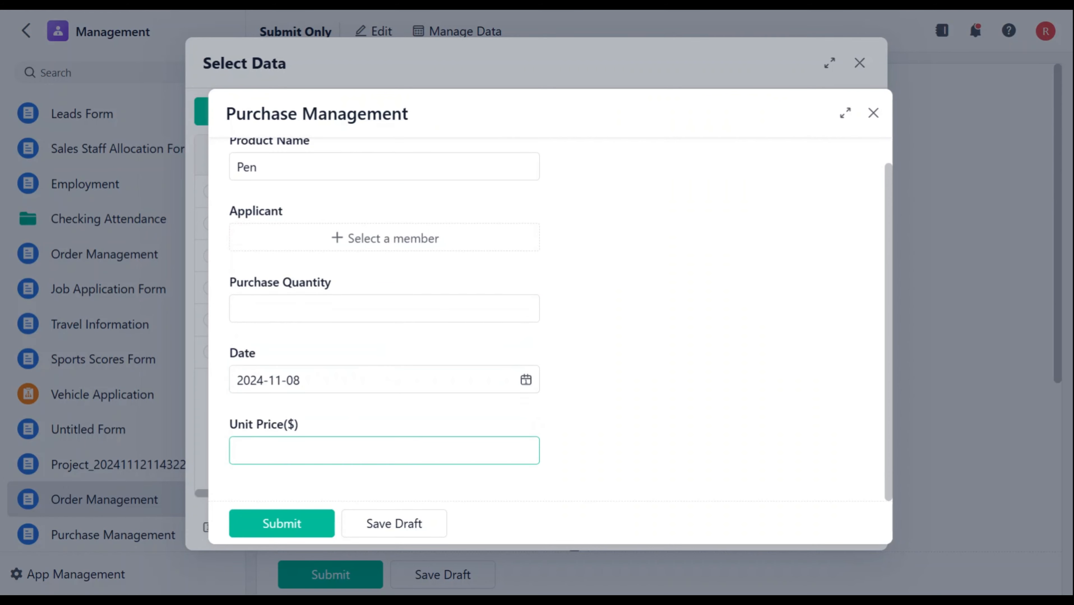
{"action": "type", "text": "4"}
{"action": "left_click", "coordinate": [384, 308]}
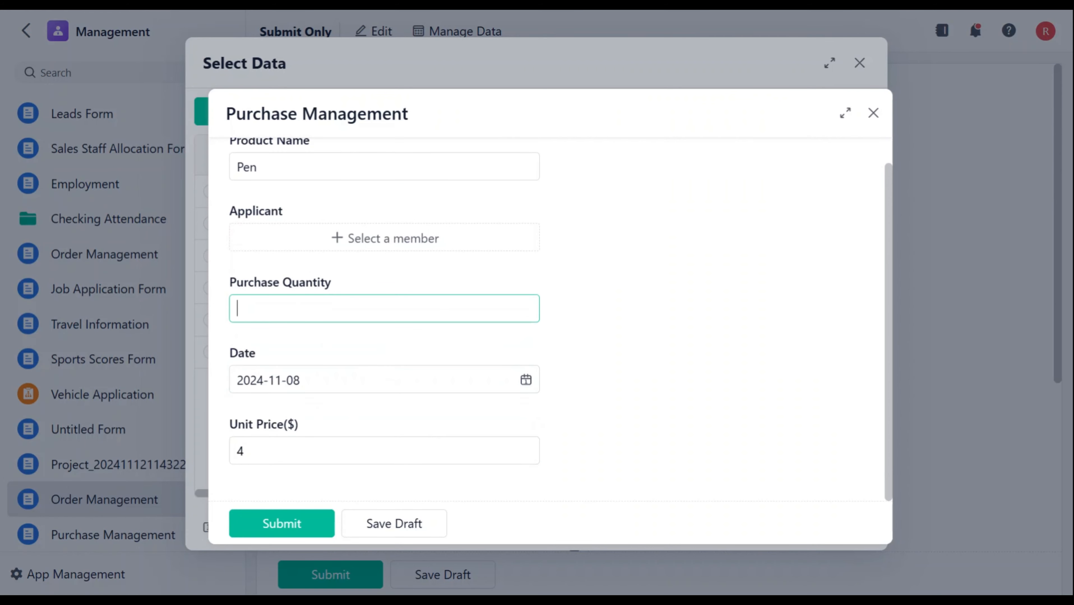
{"action": "type", "text": "5"}
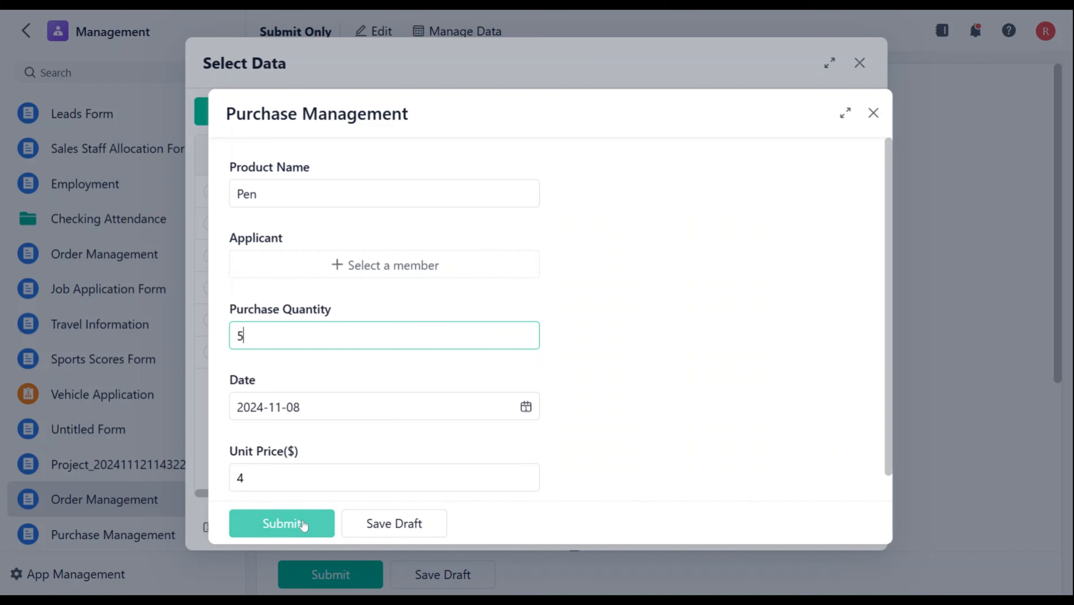
{"action": "left_click", "coordinate": [302, 525]}
{"action": "left_click", "coordinate": [447, 31]}
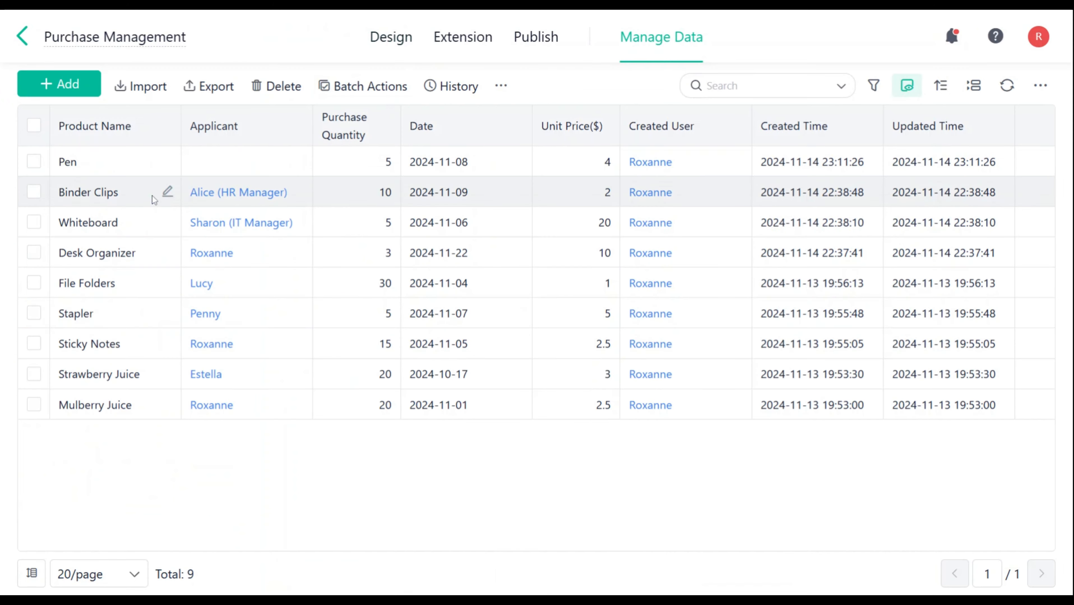
Step: Check the new Pen record in the Purchase Management data and return to the Order Management form design
{"action": "left_click", "coordinate": [119, 159]}
{"action": "key", "text": "Escape"}
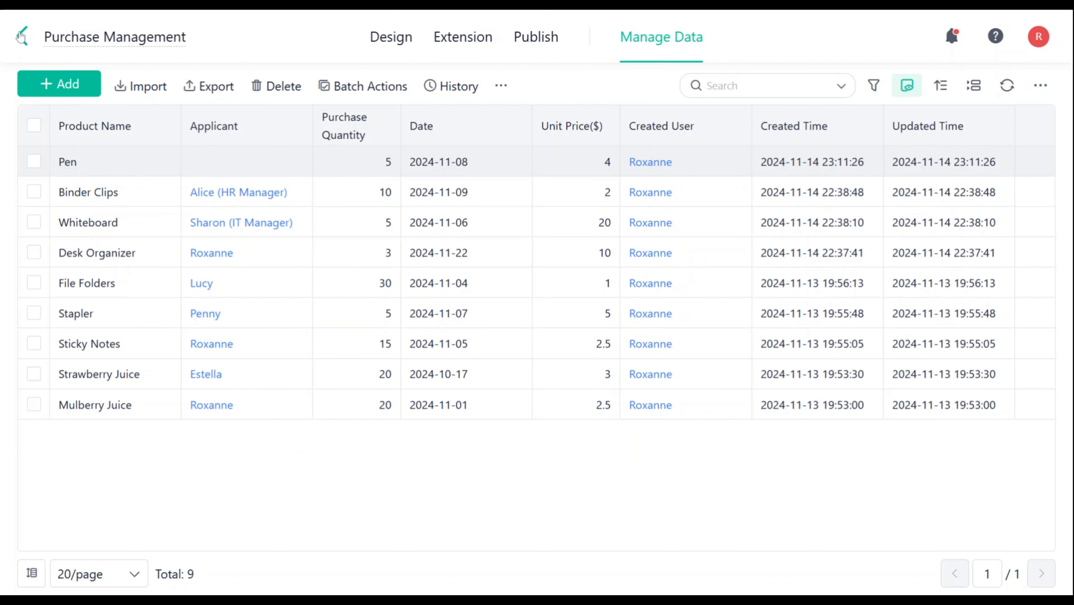
{"action": "left_click", "coordinate": [931, 375]}
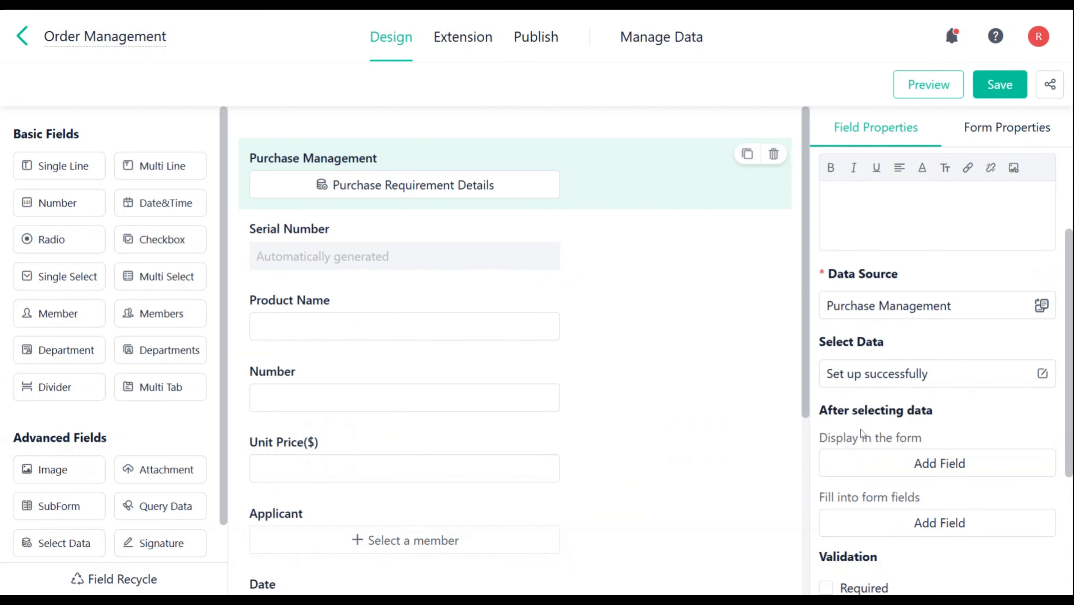
Step: Set the Applicant field to display in the form after data is selected
{"action": "scroll", "coordinate": [932, 419], "scroll_direction": "down", "scroll_amount": 2}
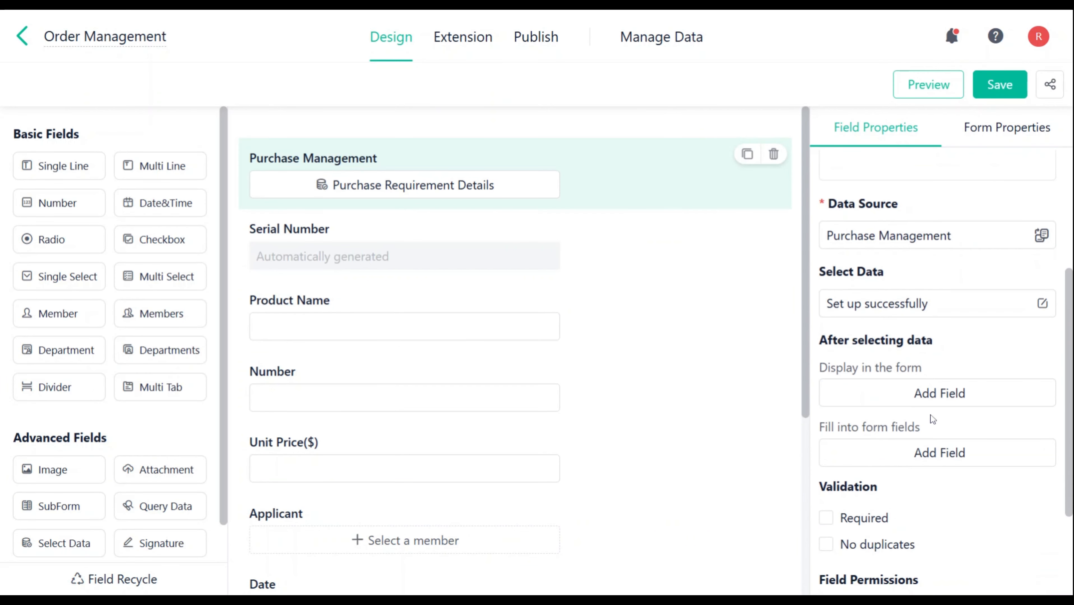
{"action": "left_click", "coordinate": [933, 400]}
{"action": "left_click", "coordinate": [832, 230]}
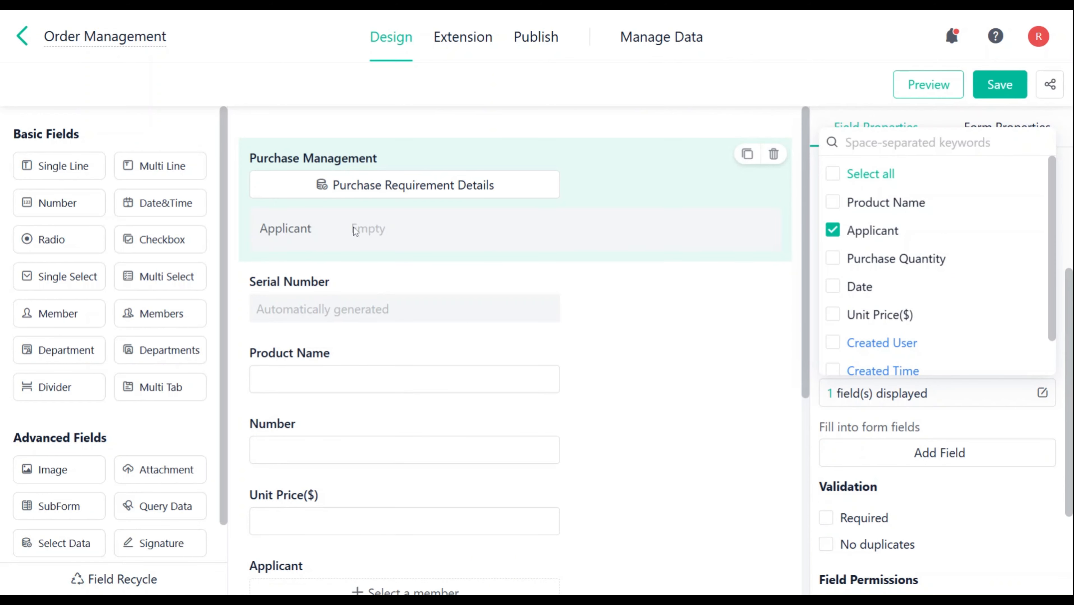
{"action": "left_click", "coordinate": [989, 499]}
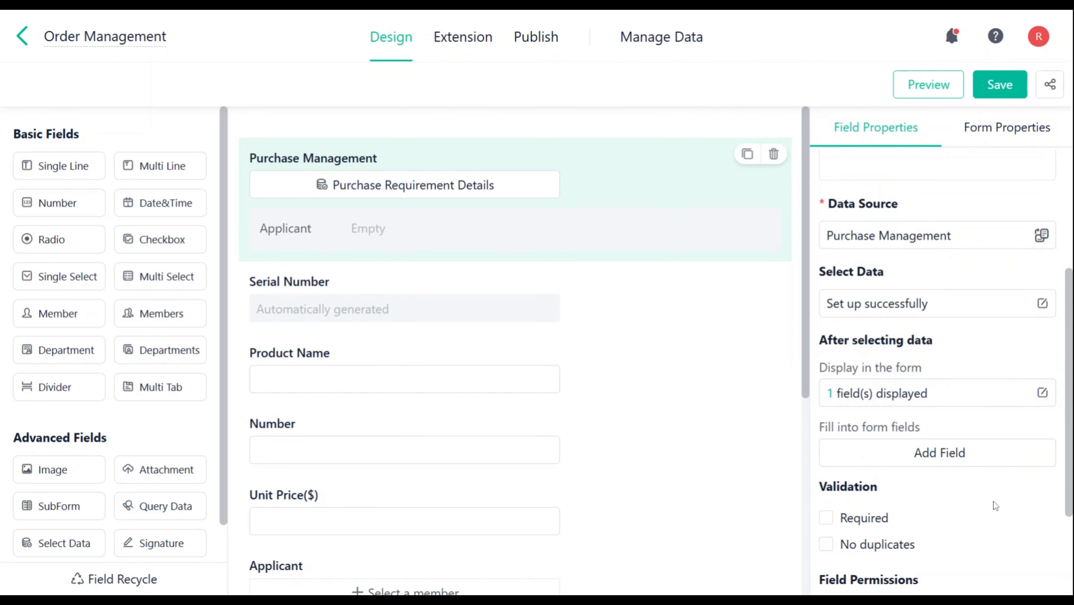
Step: Add a fill rule for Product Name that fills its value into existing form fields
{"action": "scroll", "coordinate": [985, 497], "scroll_direction": "down", "scroll_amount": 3}
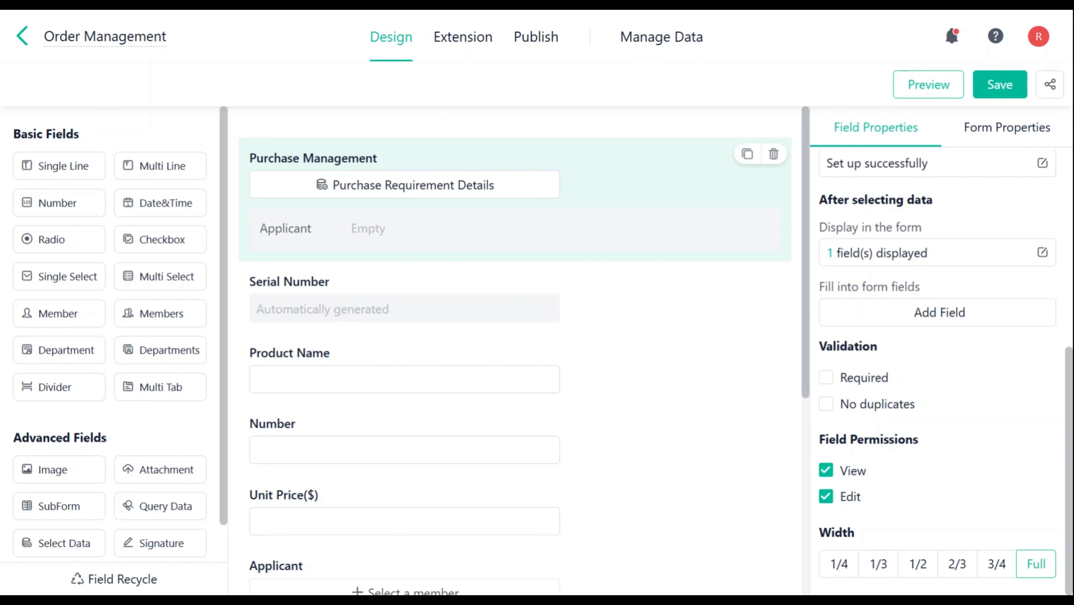
{"action": "left_click", "coordinate": [922, 316]}
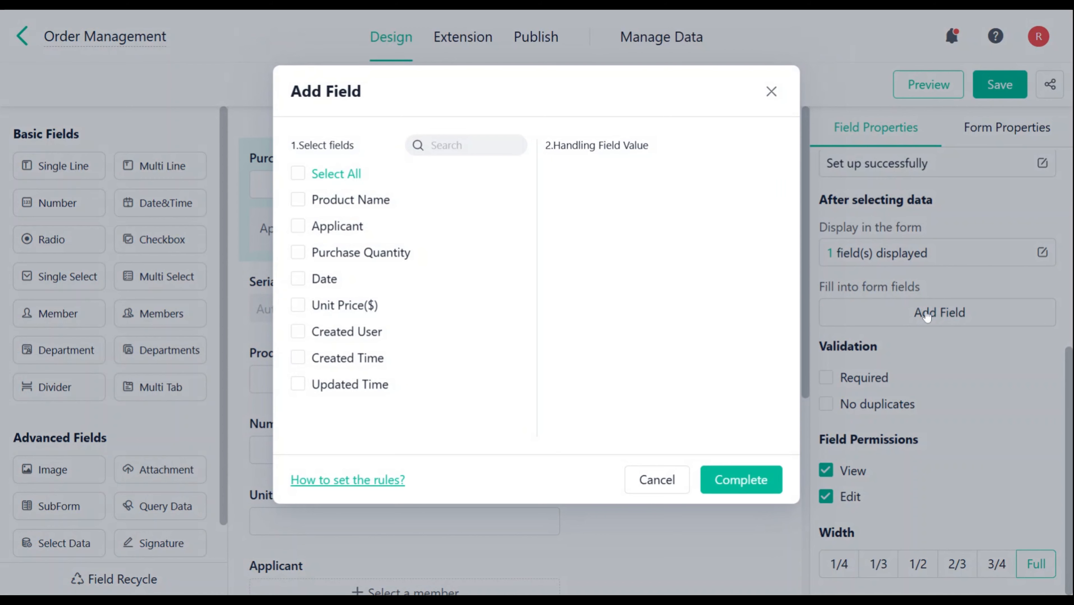
{"action": "left_click", "coordinate": [298, 200]}
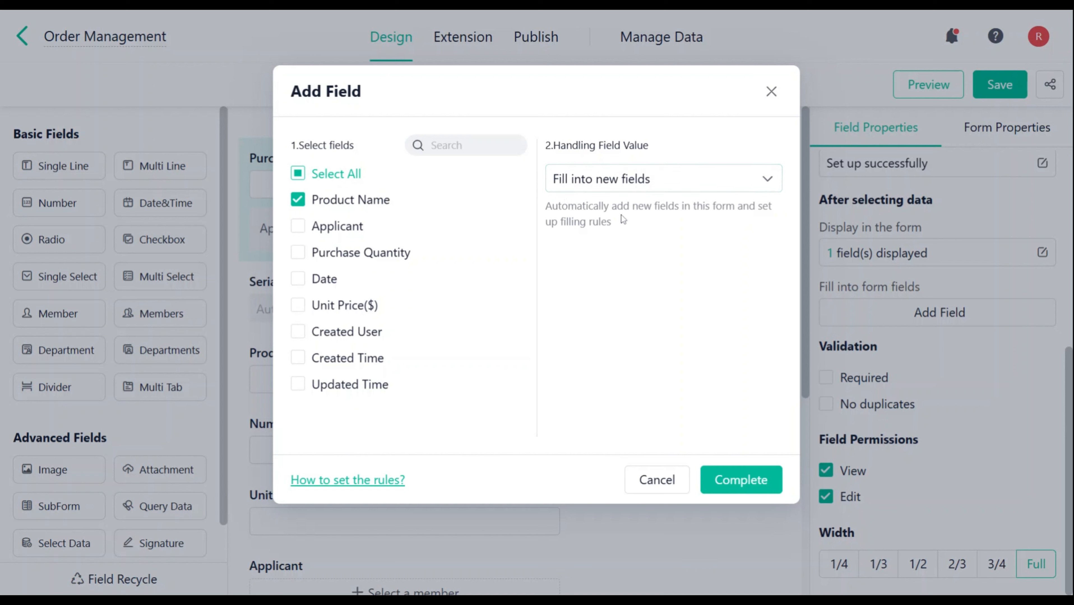
{"action": "left_click", "coordinate": [661, 179]}
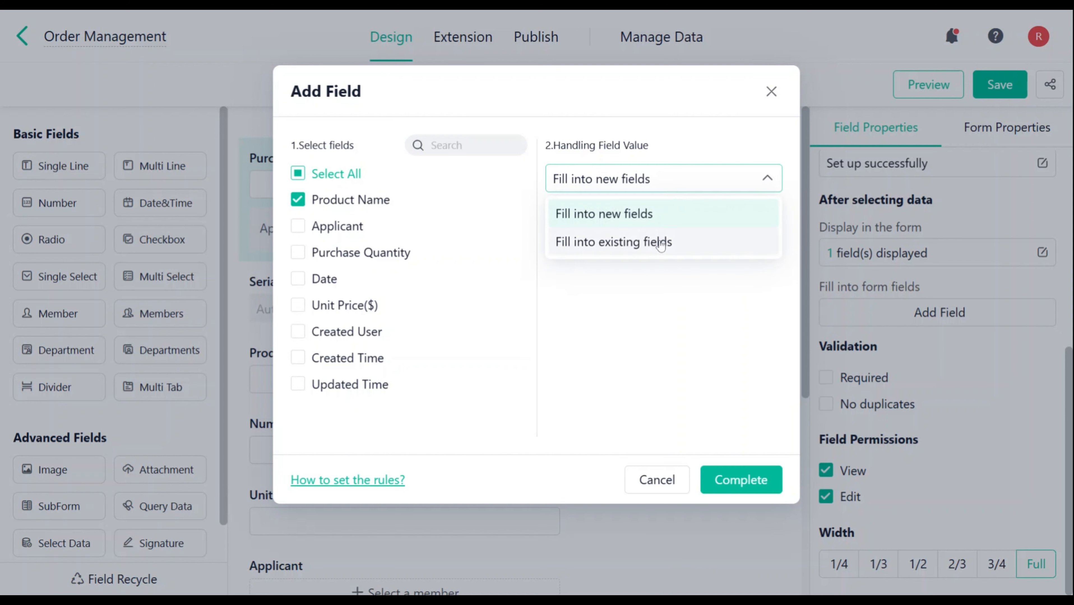
{"action": "left_click", "coordinate": [657, 241]}
{"action": "left_click", "coordinate": [754, 480]}
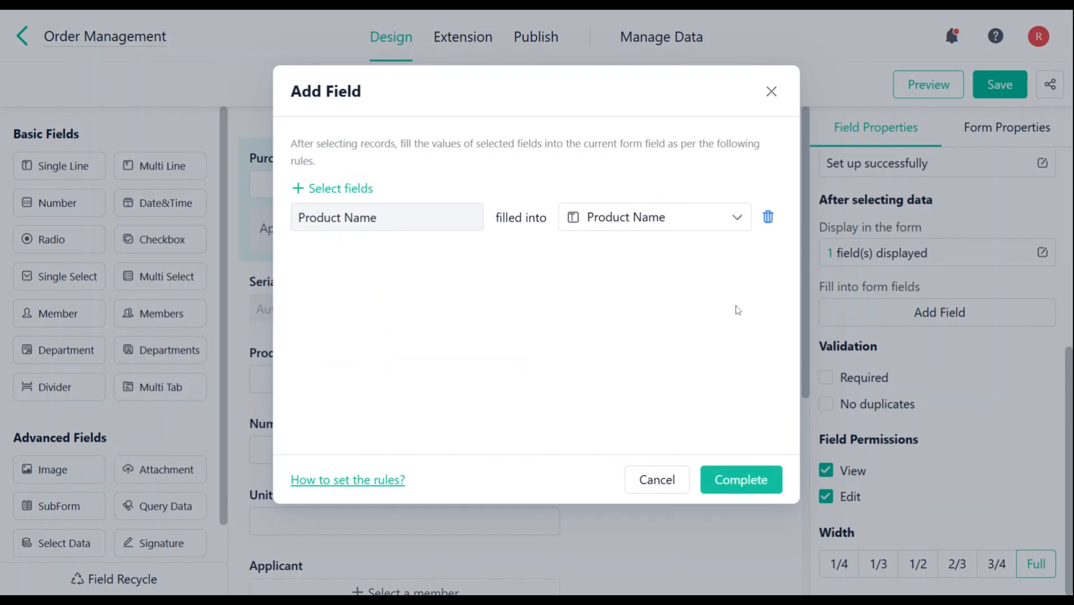
Step: Add fill rules mapping Purchase Quantity to Number, Date to Date and Unit Price($) to Unit Price($)
{"action": "left_click", "coordinate": [427, 217]}
{"action": "left_click", "coordinate": [420, 309]}
{"action": "left_click", "coordinate": [607, 313]}
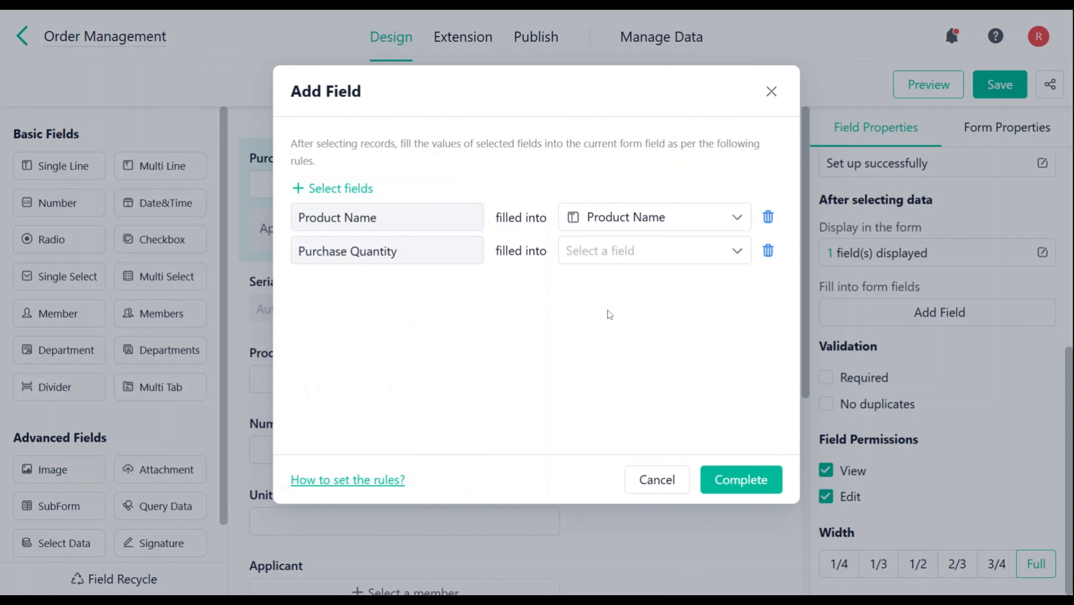
{"action": "left_click", "coordinate": [627, 251]}
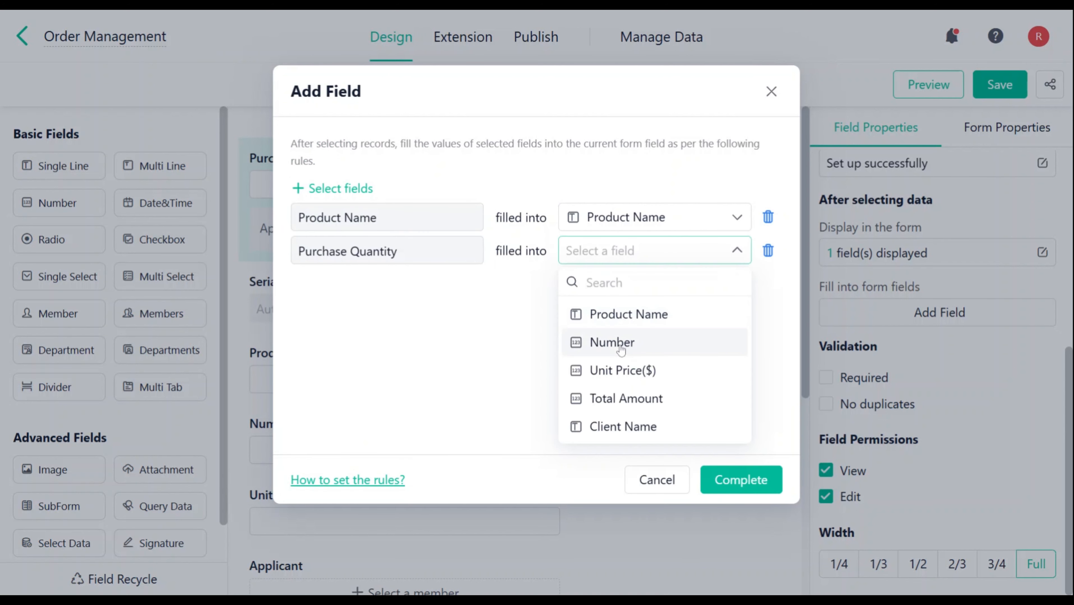
{"action": "left_click", "coordinate": [601, 342]}
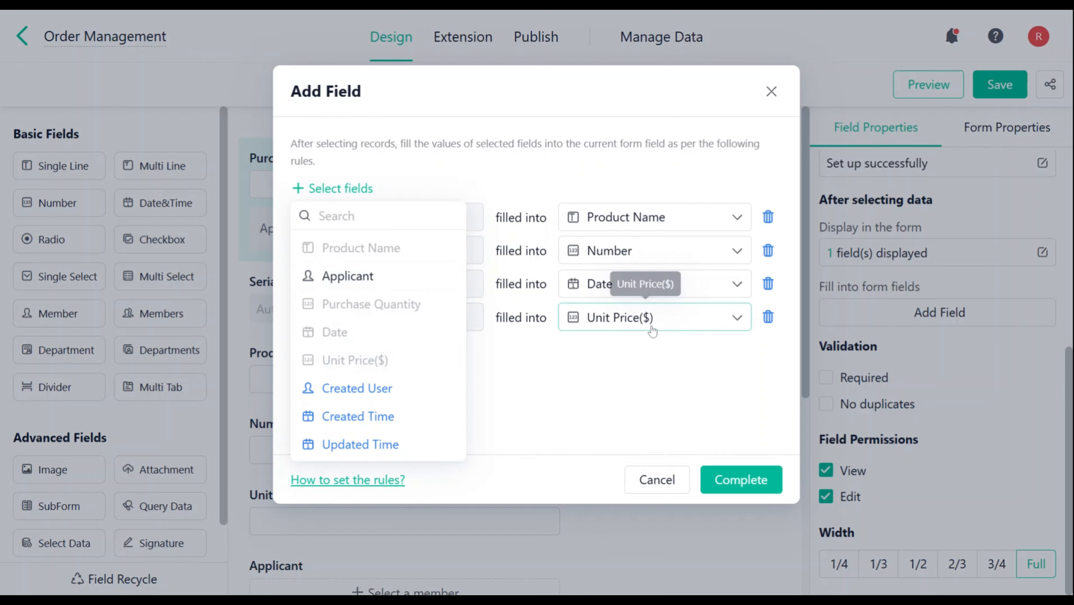
{"action": "left_click", "coordinate": [640, 372]}
Step: Test the fill rules by selecting the File Folders record in the Order Management form, and review and confirm the rules
{"action": "left_click", "coordinate": [390, 123]}
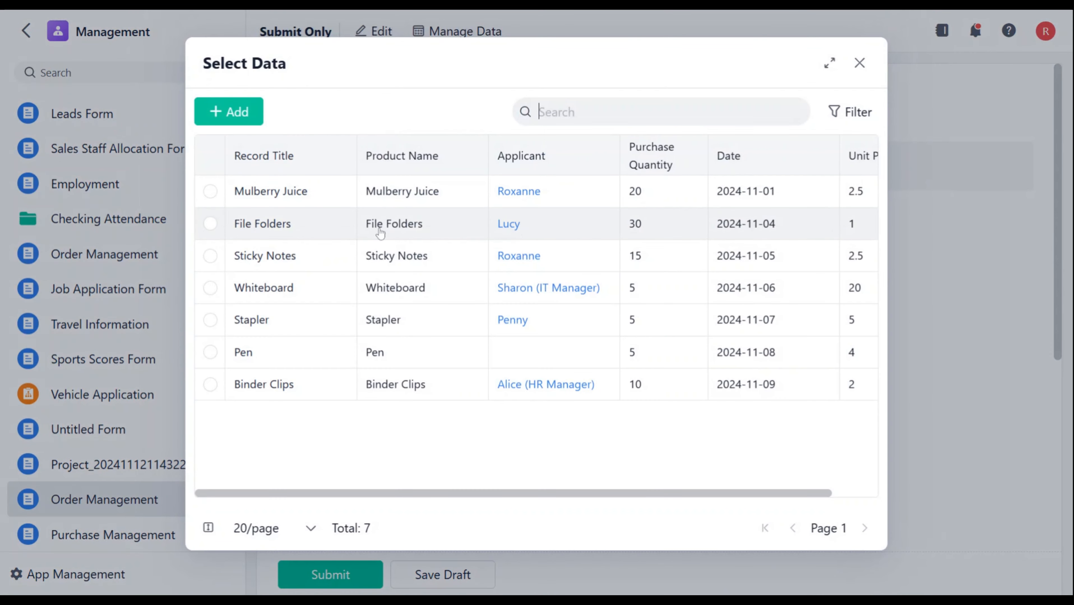
{"action": "left_click", "coordinate": [288, 228]}
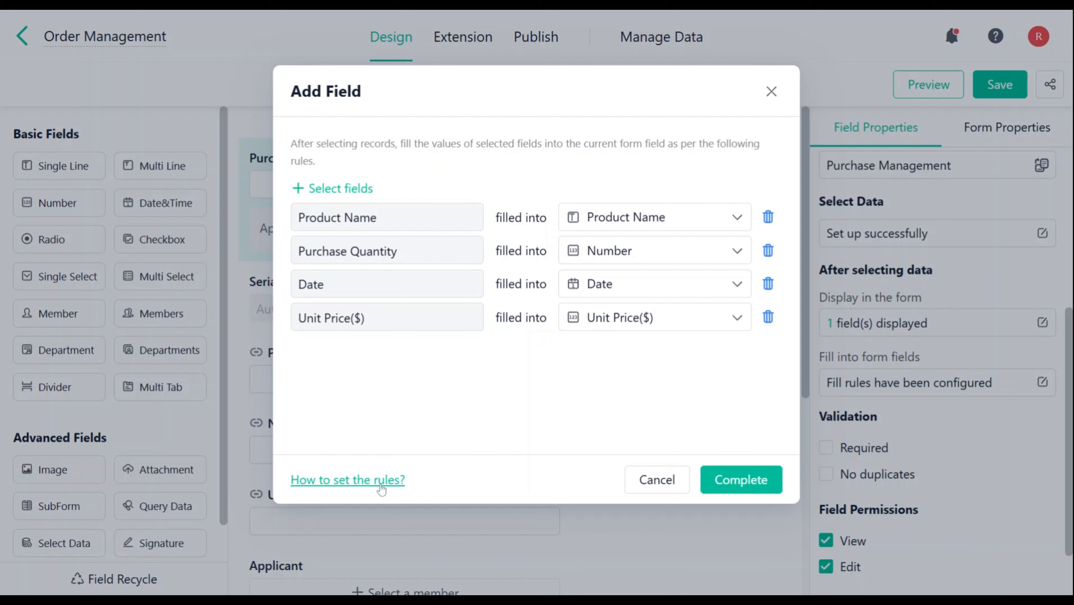
{"action": "left_click", "coordinate": [741, 480]}
Step: Make the Purchase Management field required and disallow duplicate values
{"action": "scroll", "coordinate": [936, 359], "scroll_direction": "down", "scroll_amount": 2}
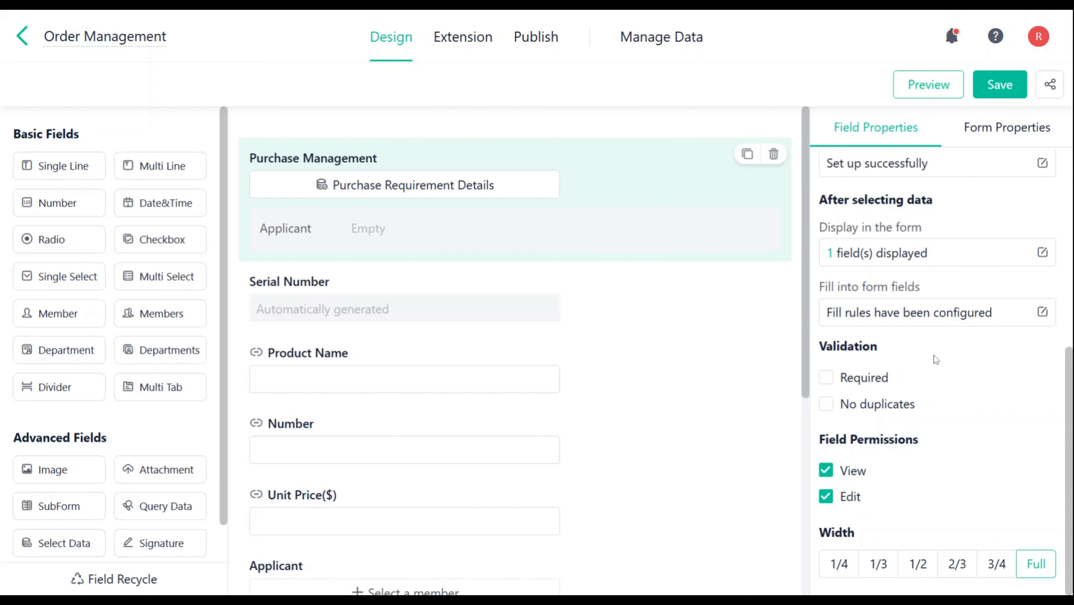
{"action": "left_click", "coordinate": [825, 377]}
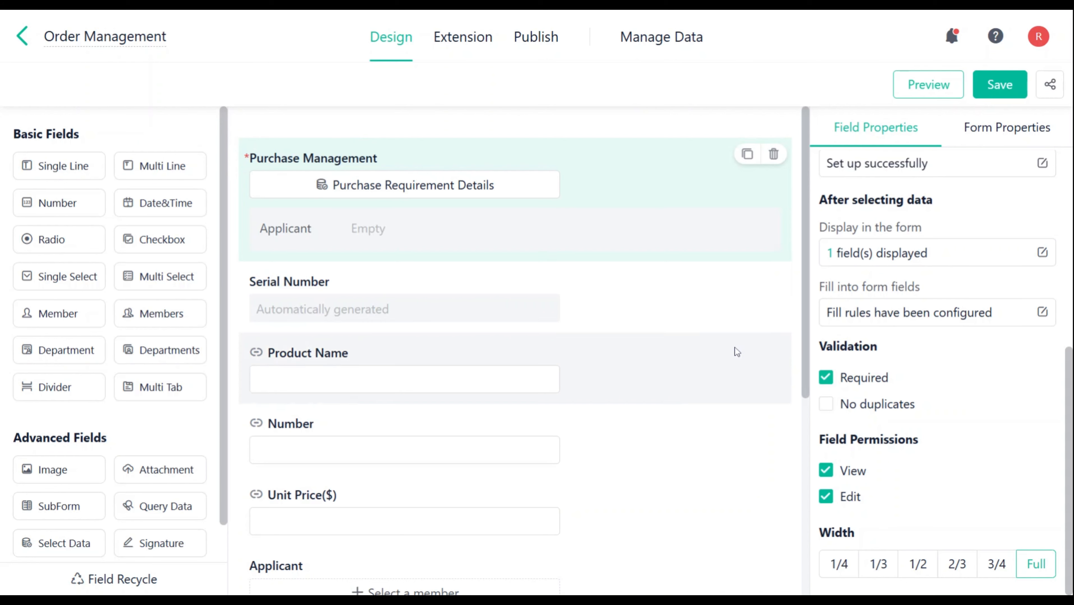
{"action": "left_click", "coordinate": [823, 407]}
{"action": "mouse_move", "coordinate": [921, 428]}
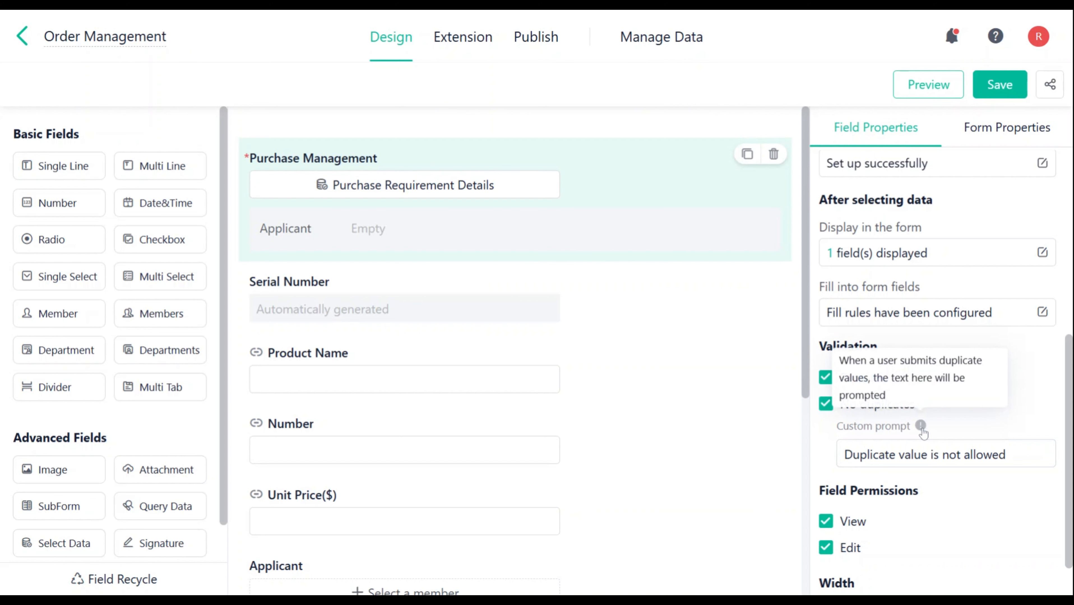
{"action": "scroll", "coordinate": [922, 432], "scroll_direction": "down", "scroll_amount": 1}
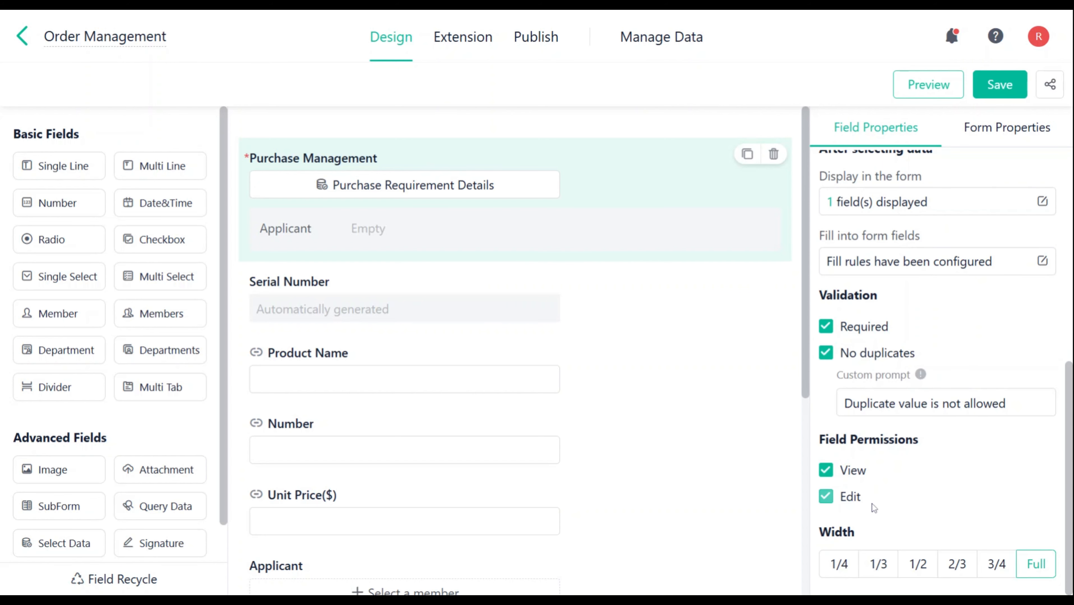